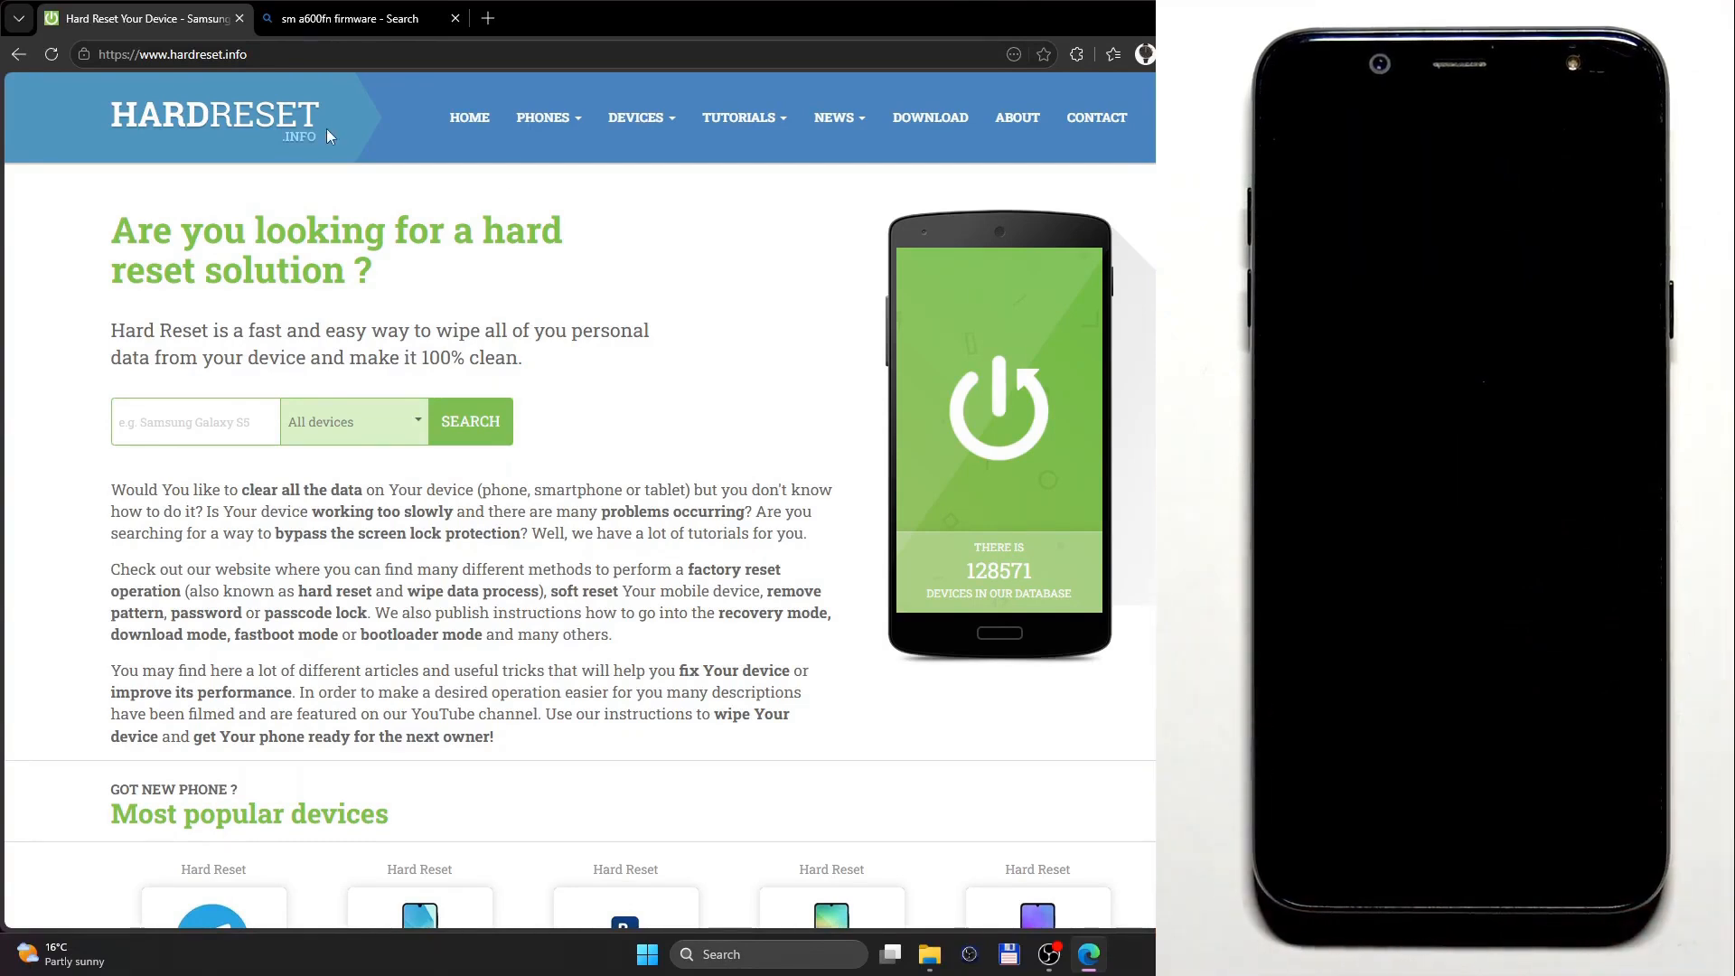
Search the HardReset.info download library for samsung drivers.
{"action": "left_click", "coordinate": [930, 118]}
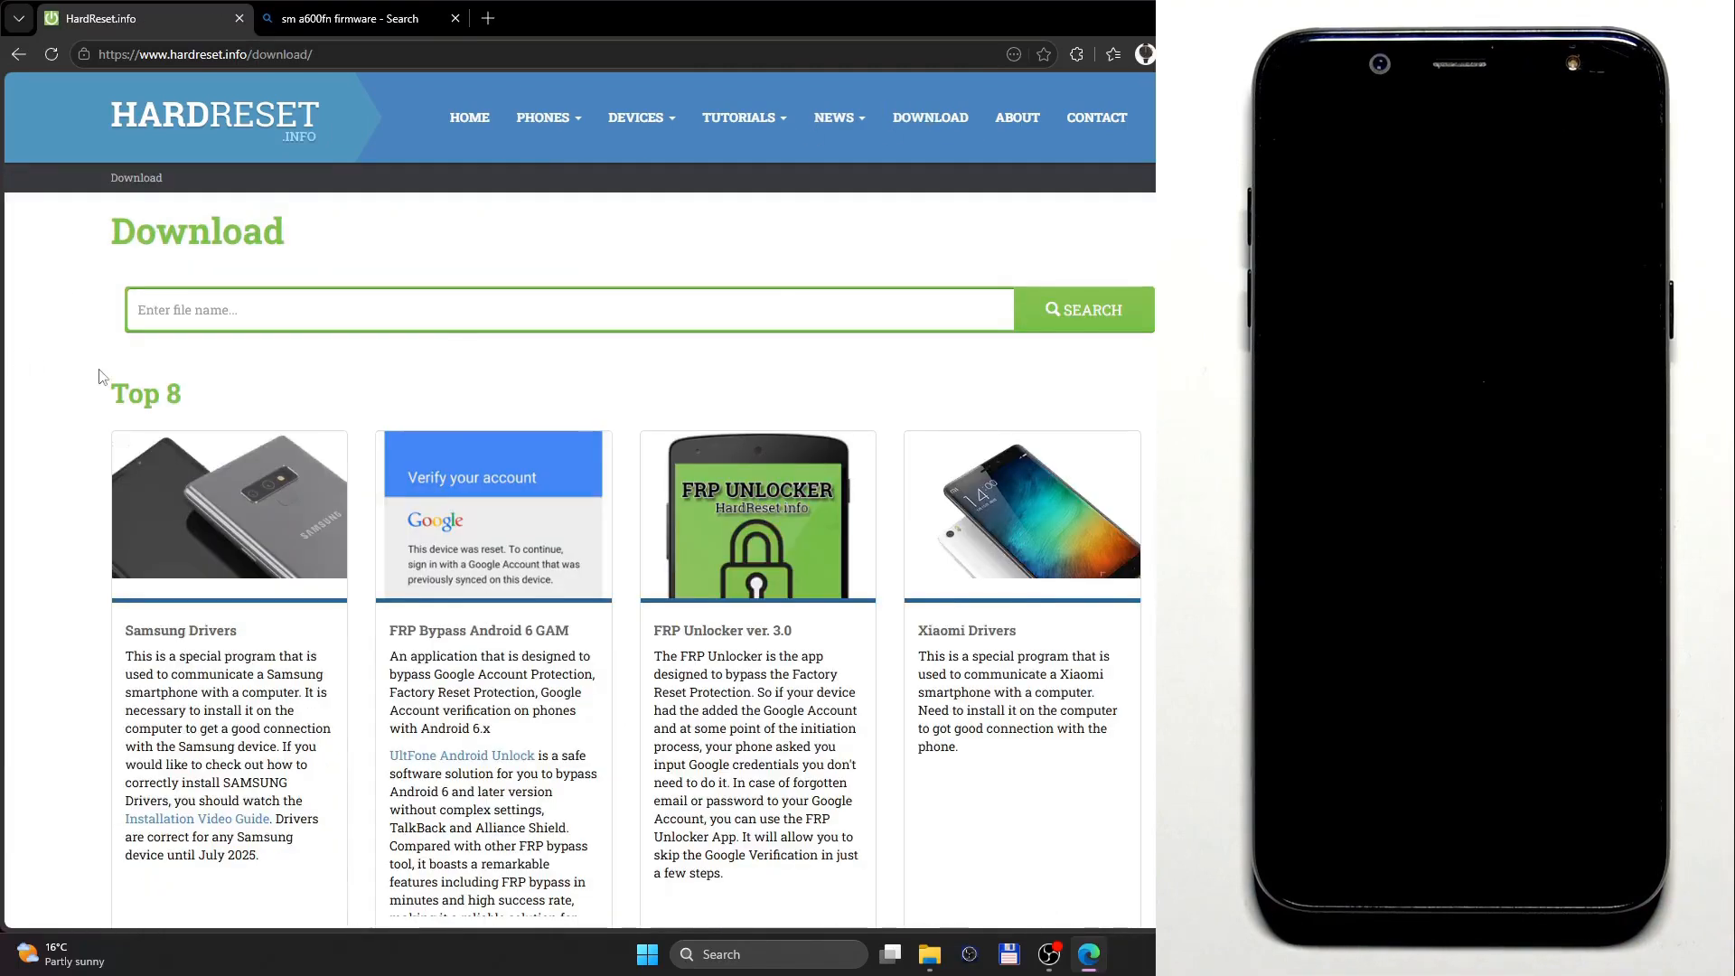
{"action": "left_click", "coordinate": [194, 313]}
{"action": "left_click", "coordinate": [235, 385]}
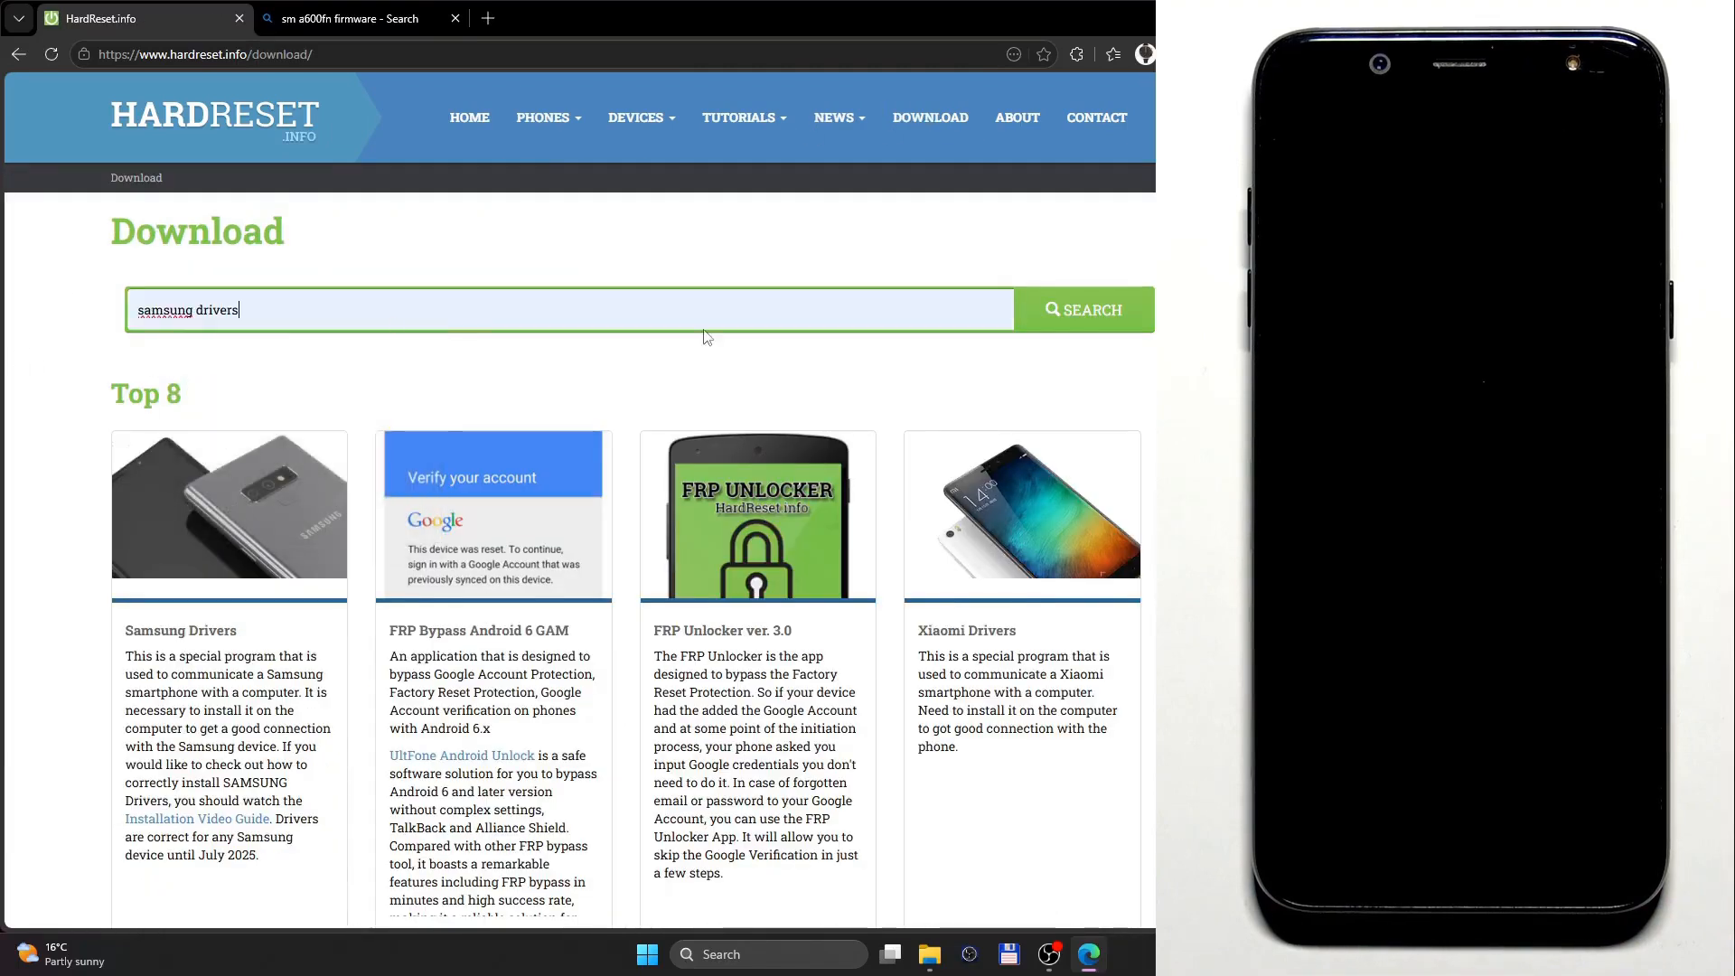
{"action": "left_click", "coordinate": [1084, 311]}
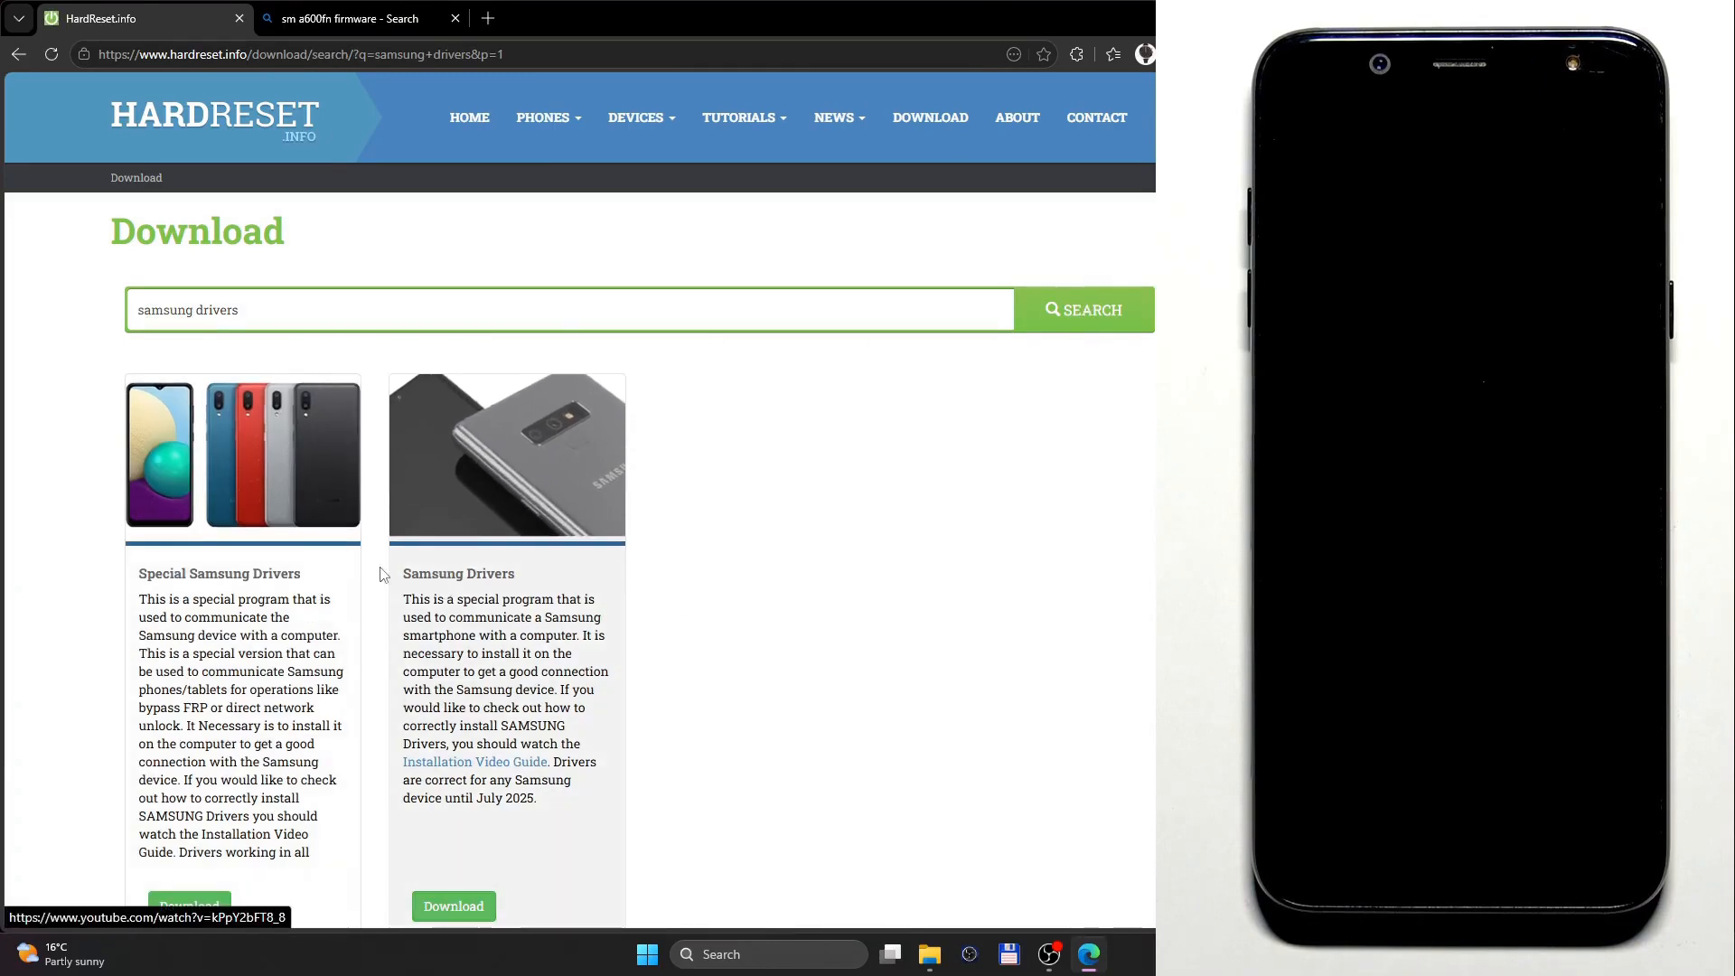
Search the download library for odin, and clear the search text.
{"action": "triple_click", "coordinate": [211, 310]}
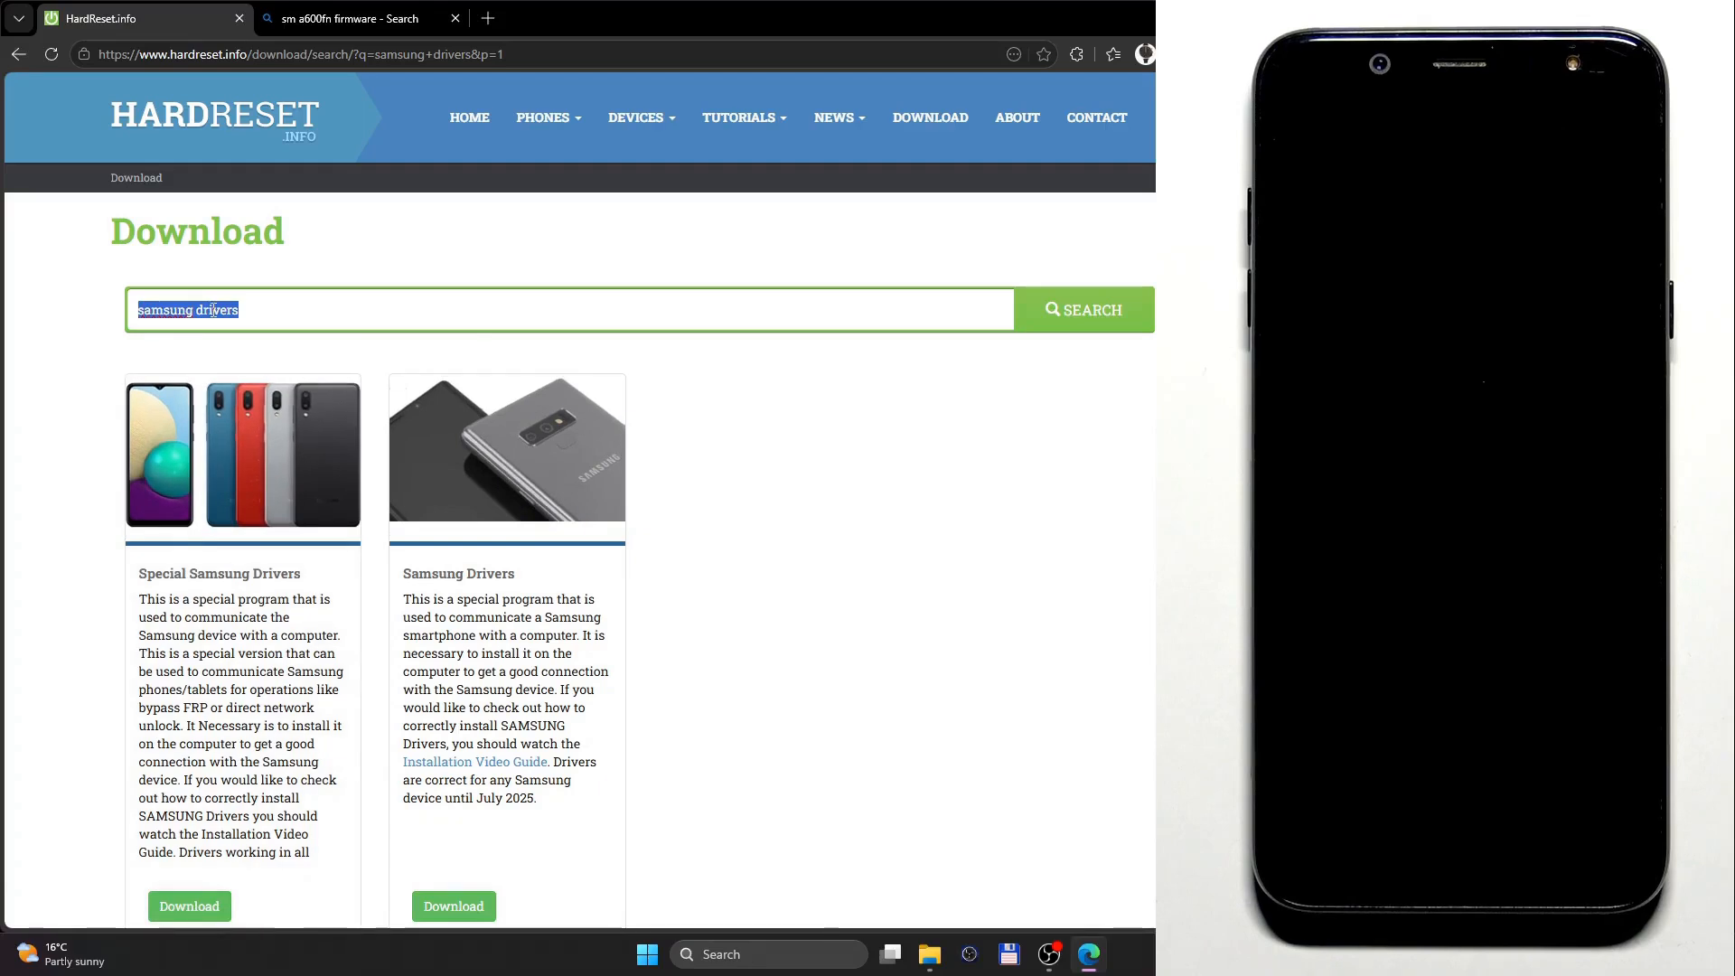
{"action": "type", "text": "odin"}
{"action": "key", "text": "Return"}
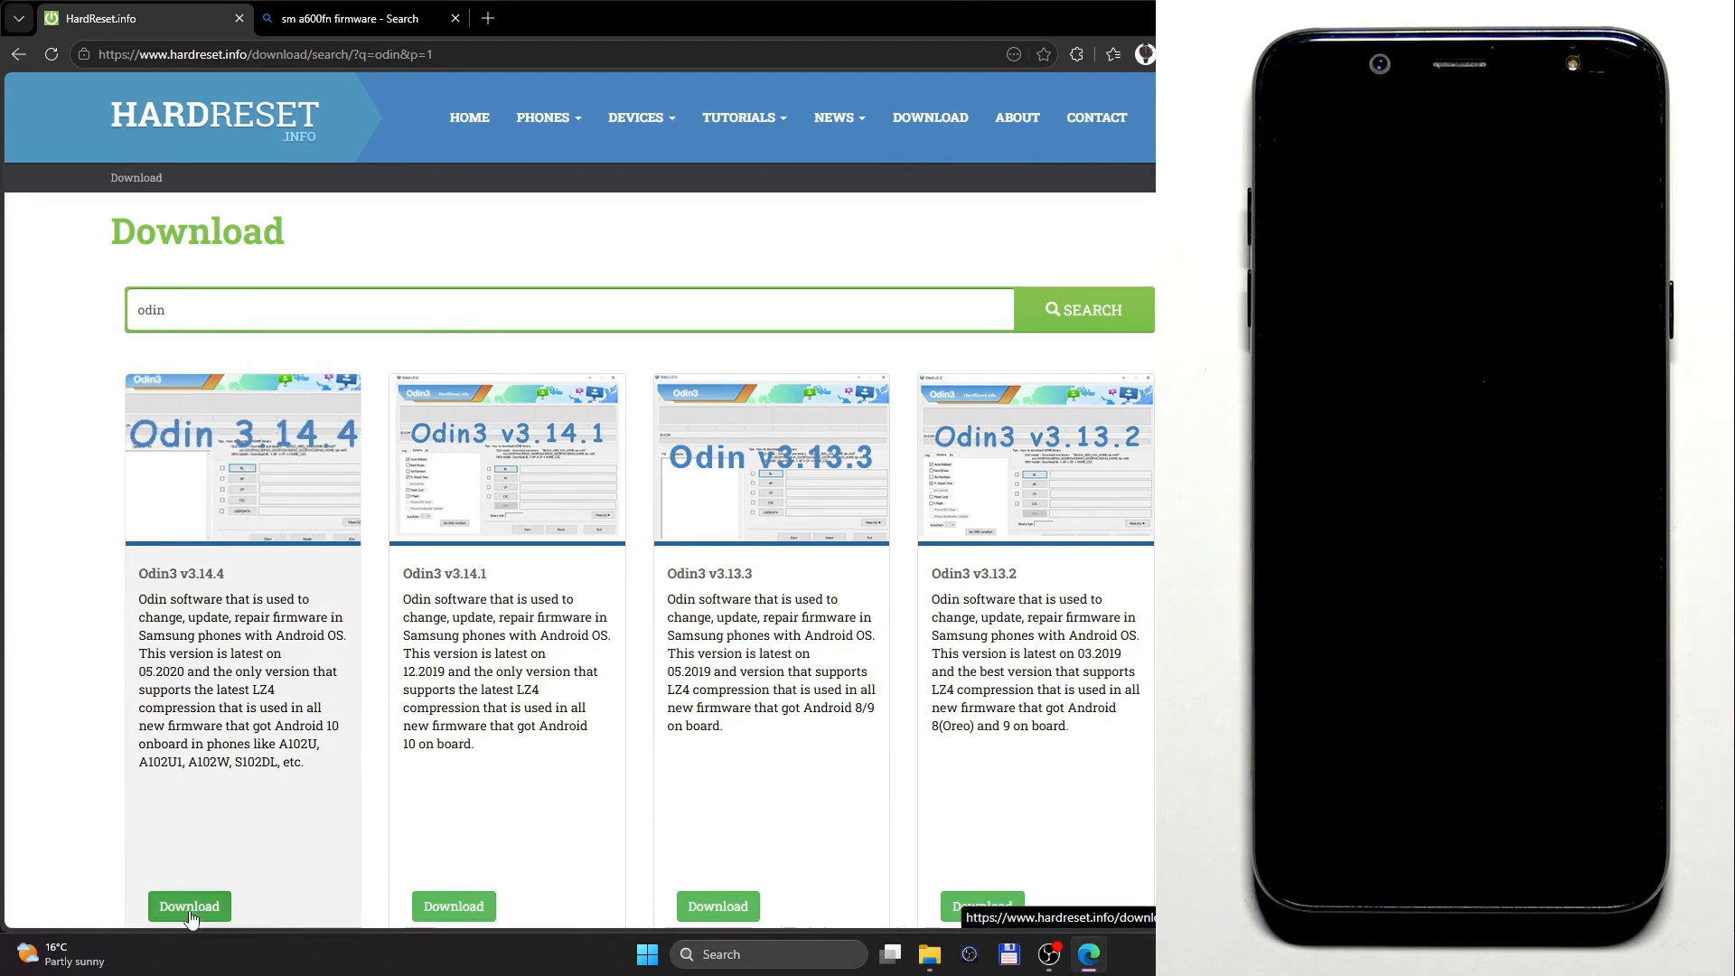
{"action": "triple_click", "coordinate": [307, 300]}
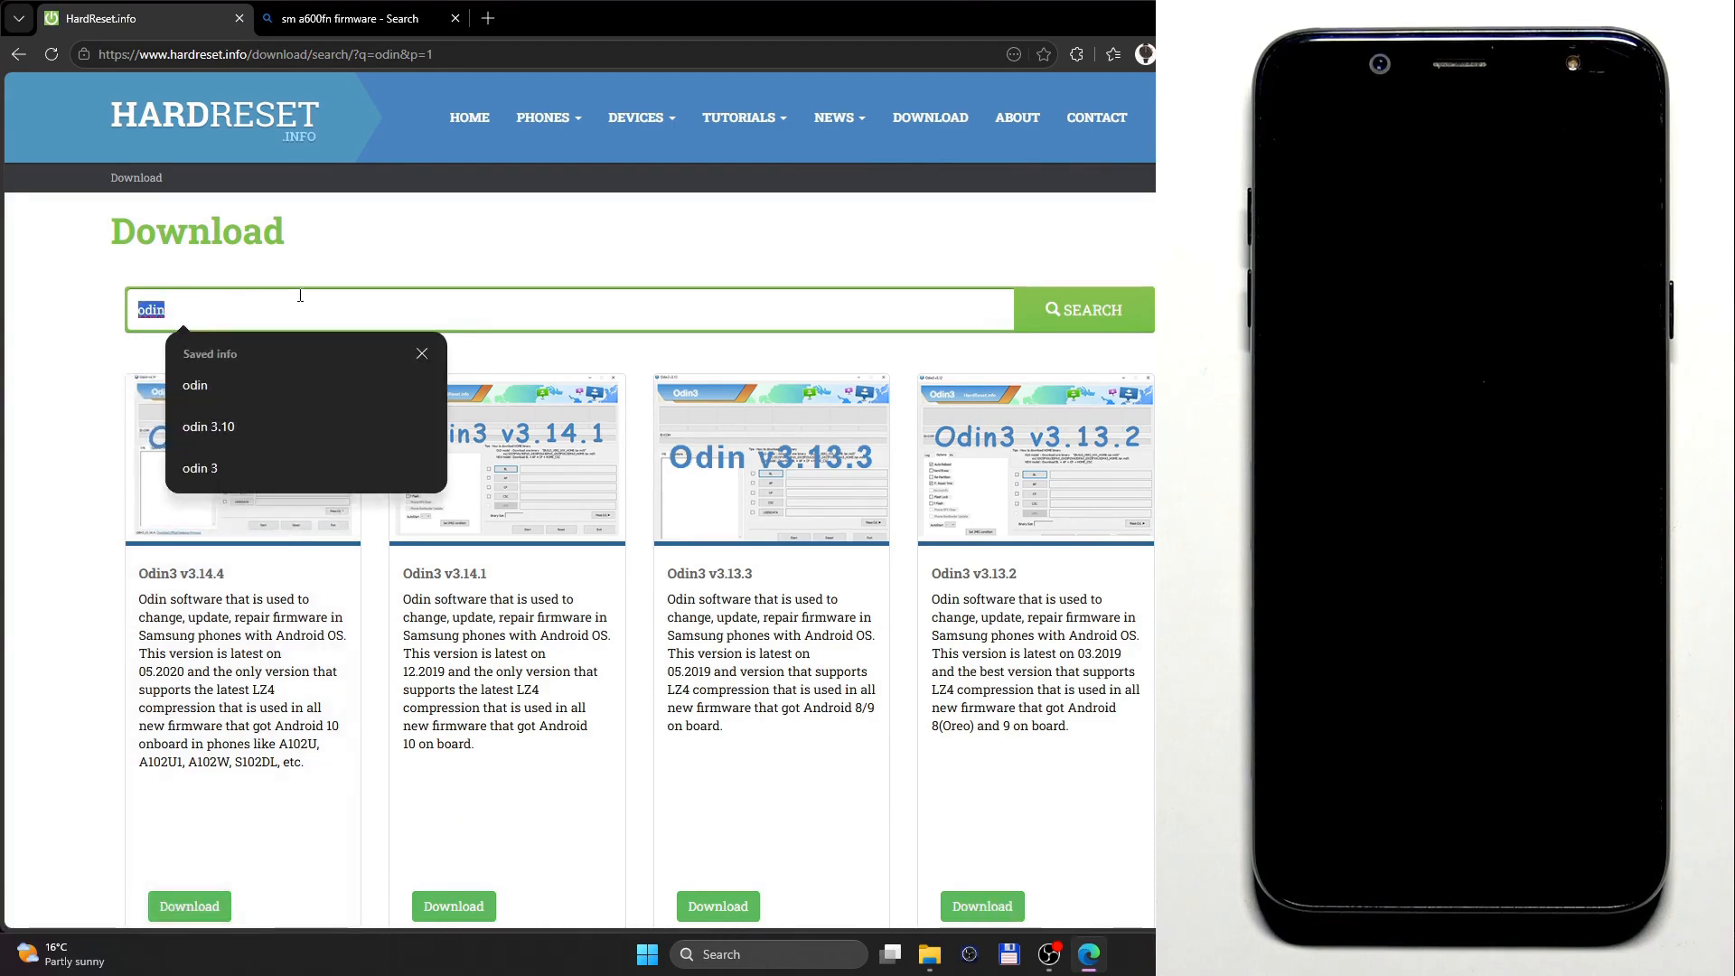
{"action": "key", "text": "BackSpace"}
Open the samfw.com Galaxy A6 firmware page for SM-A600FN from the existing firmware web search.
{"action": "left_click", "coordinate": [317, 19]}
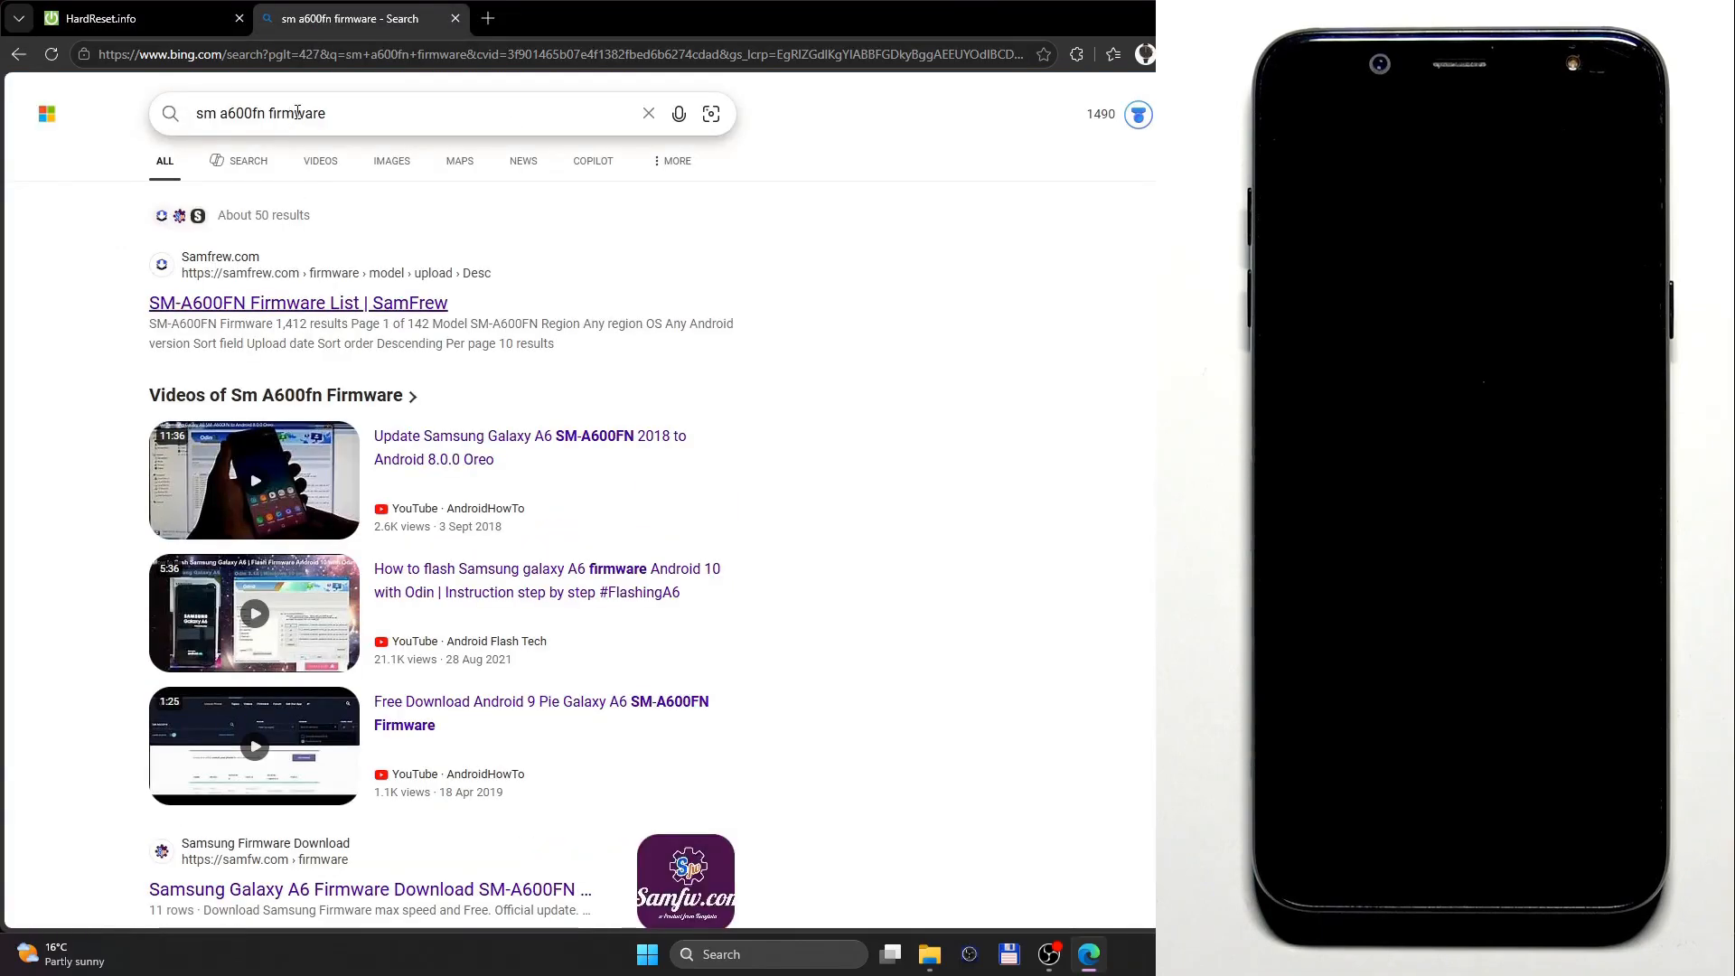
{"action": "scroll", "coordinate": [561, 209], "scroll_direction": "down", "scroll_amount": 3}
{"action": "scroll", "coordinate": [270, 208], "scroll_direction": "down", "scroll_amount": 2}
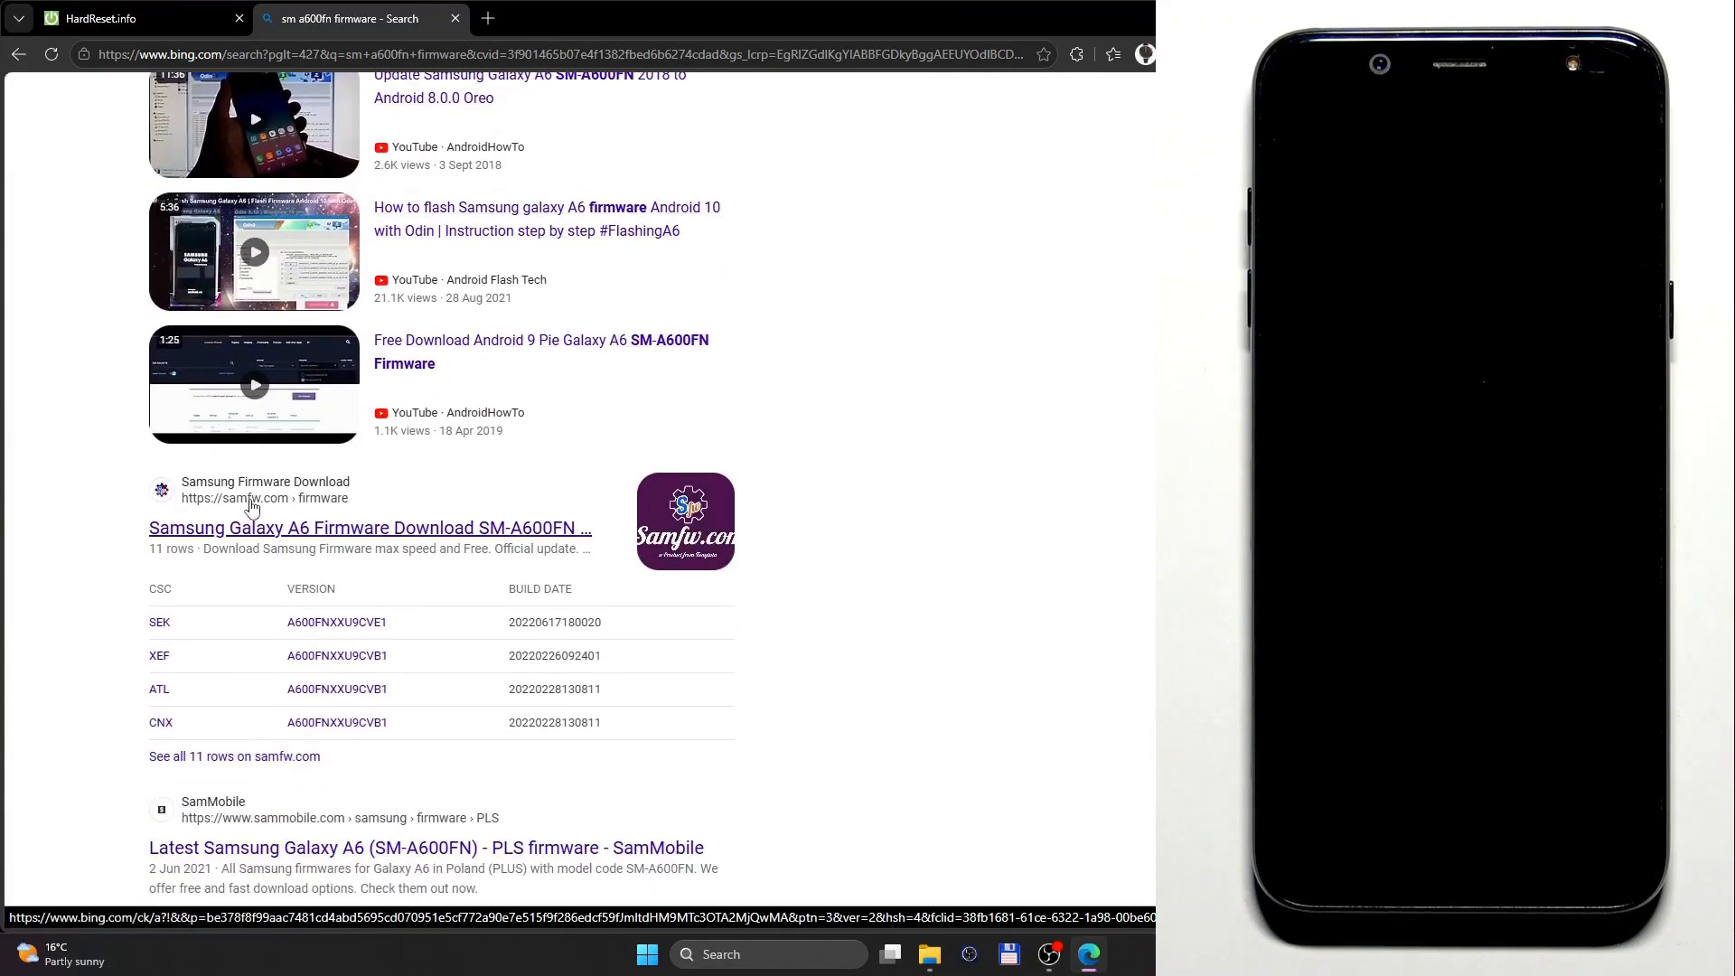
{"action": "left_click", "coordinate": [335, 537]}
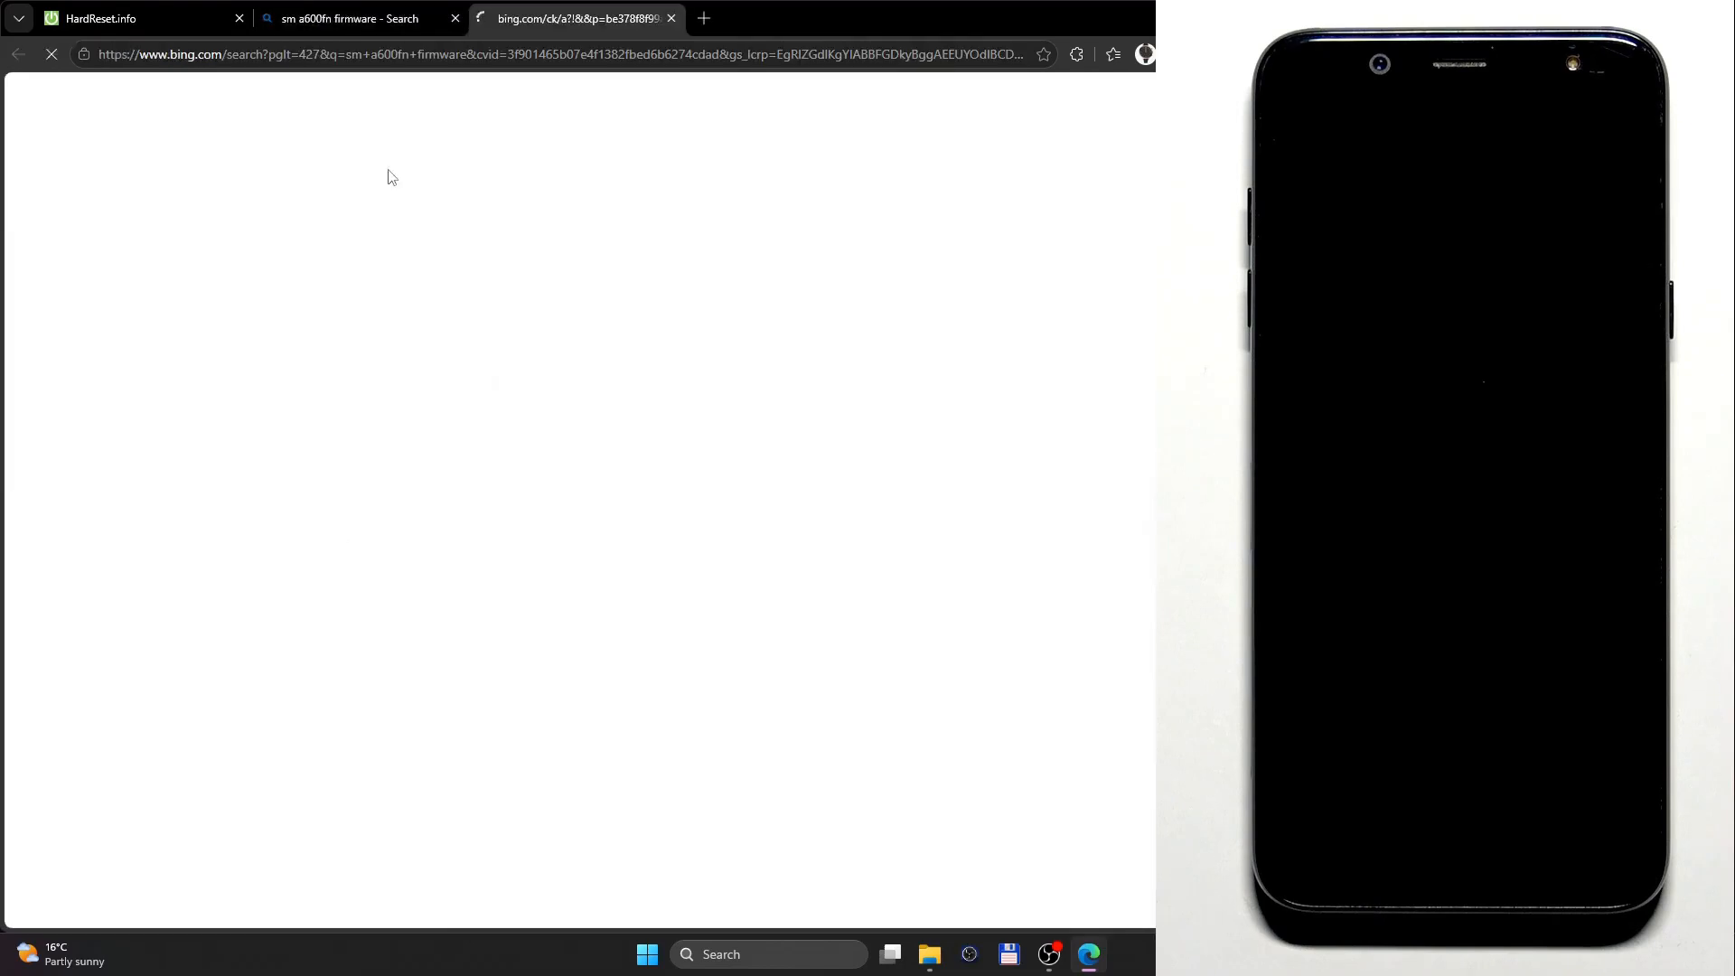
Filter the SM-A600FN region codes by poland and open the XEO firmware list.
{"action": "scroll", "coordinate": [879, 433], "scroll_direction": "down", "scroll_amount": 3}
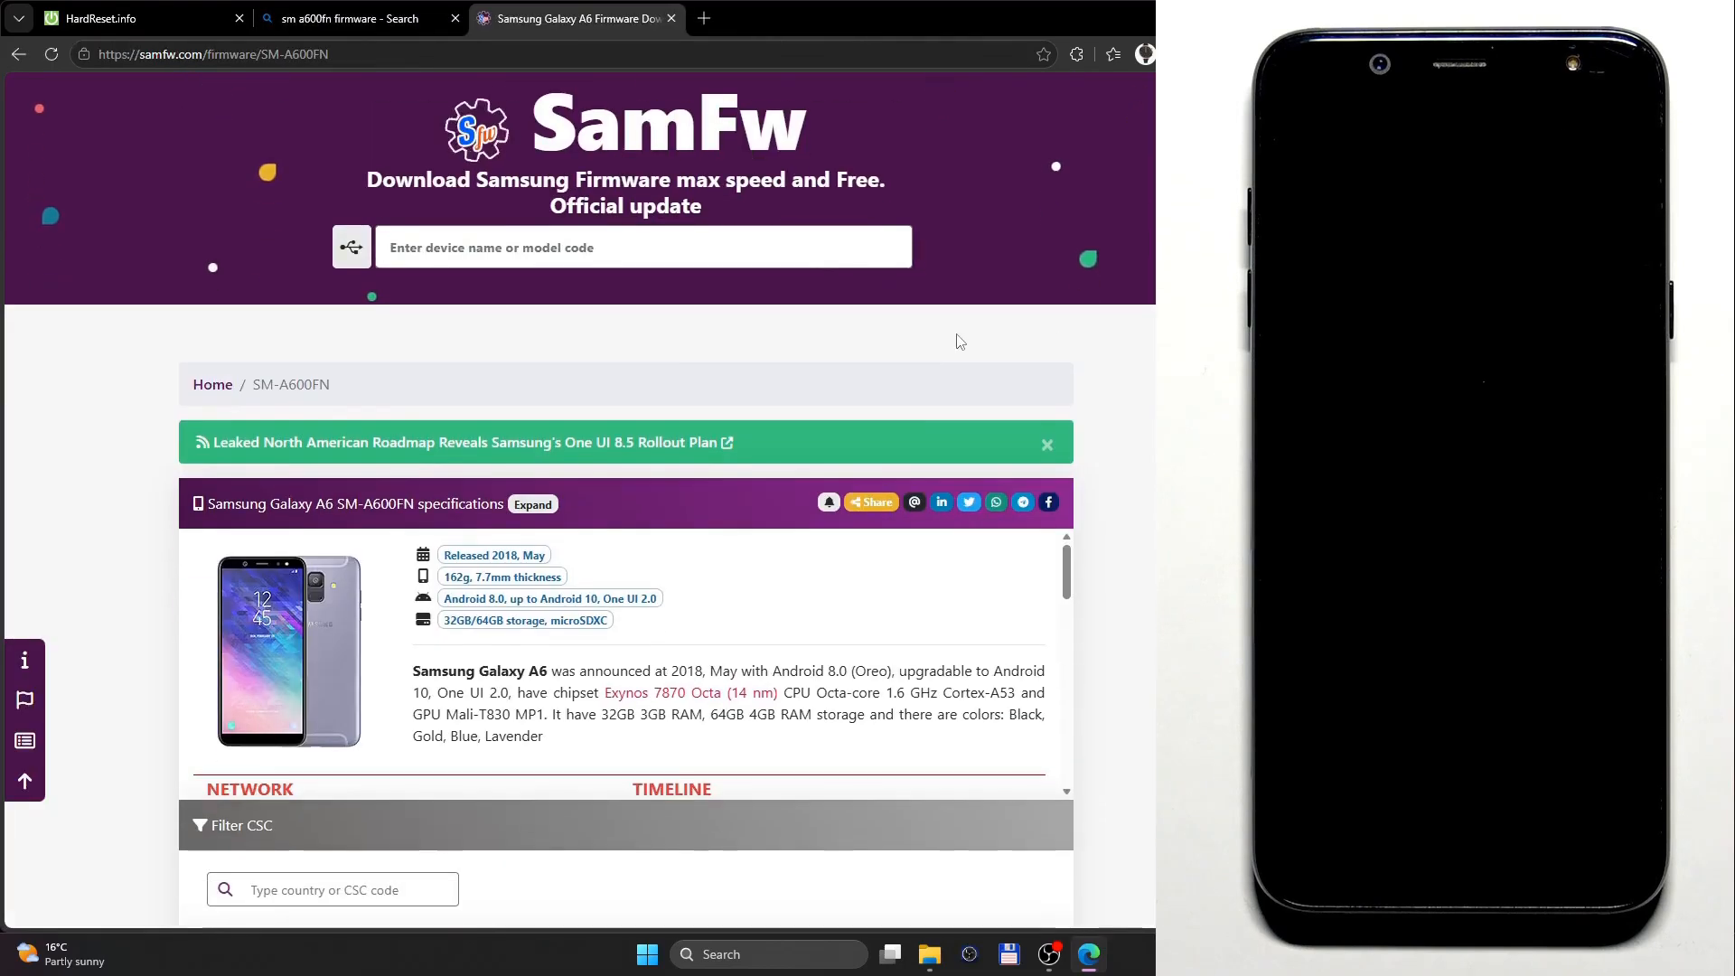
{"action": "scroll", "coordinate": [511, 405], "scroll_direction": "down", "scroll_amount": 2}
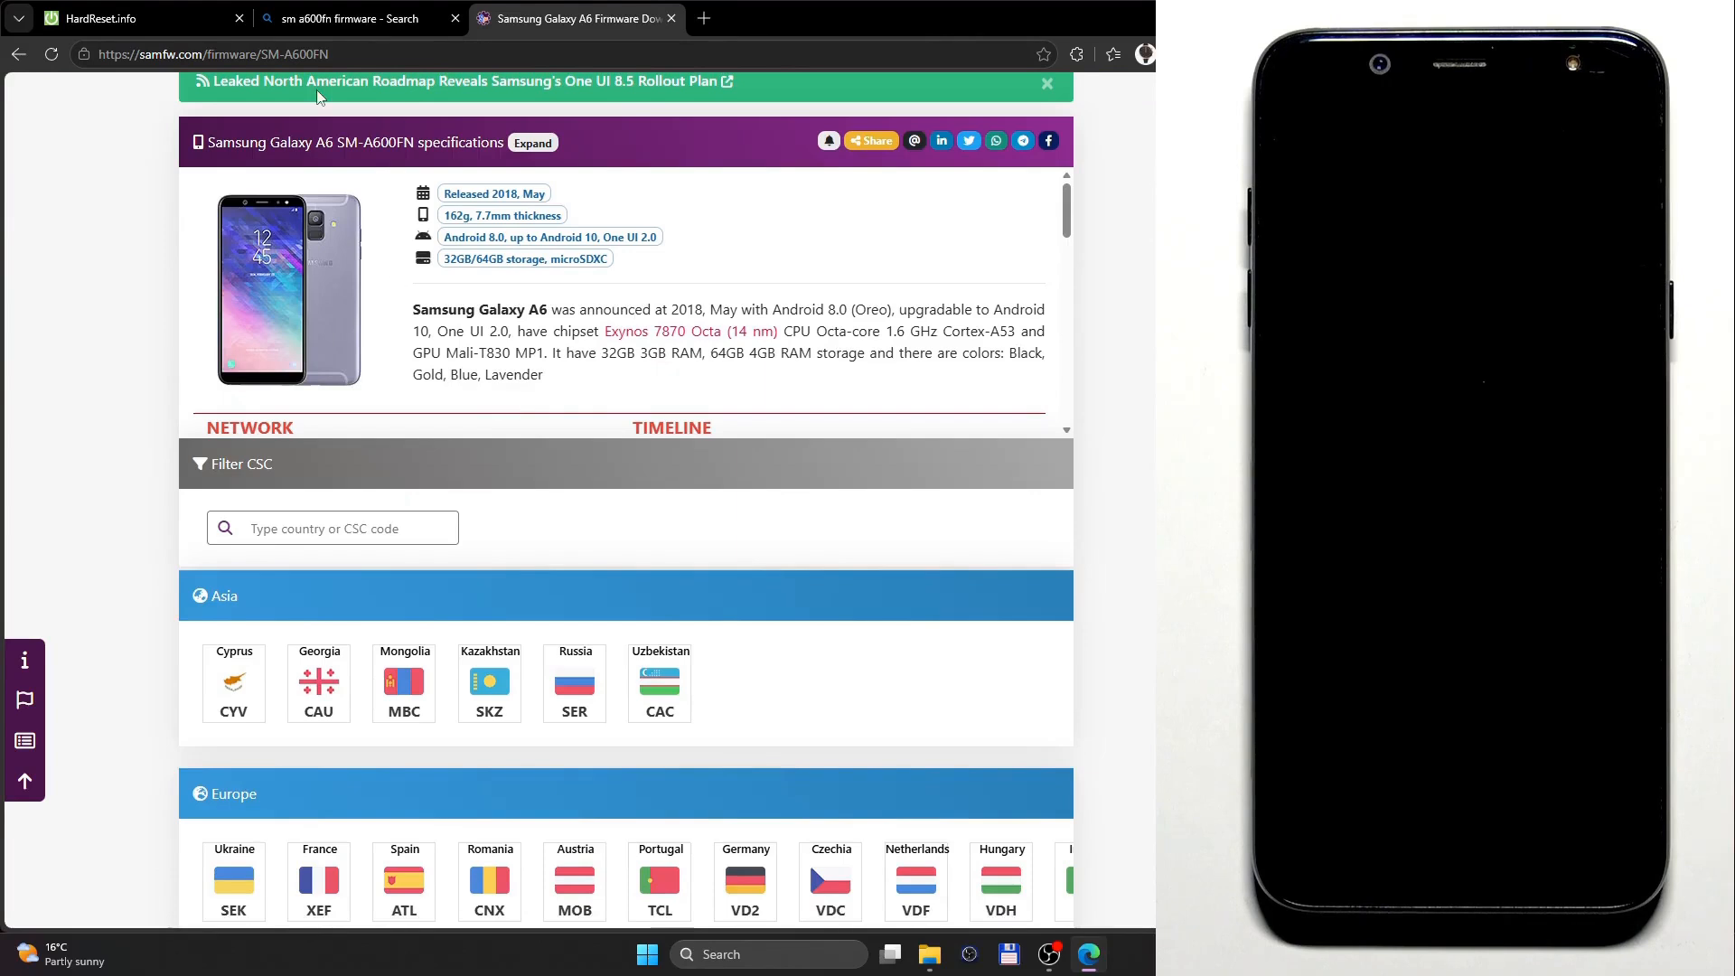
{"action": "scroll", "coordinate": [829, 359], "scroll_direction": "down", "scroll_amount": 1}
{"action": "scroll", "coordinate": [344, 377], "scroll_direction": "down", "scroll_amount": 1}
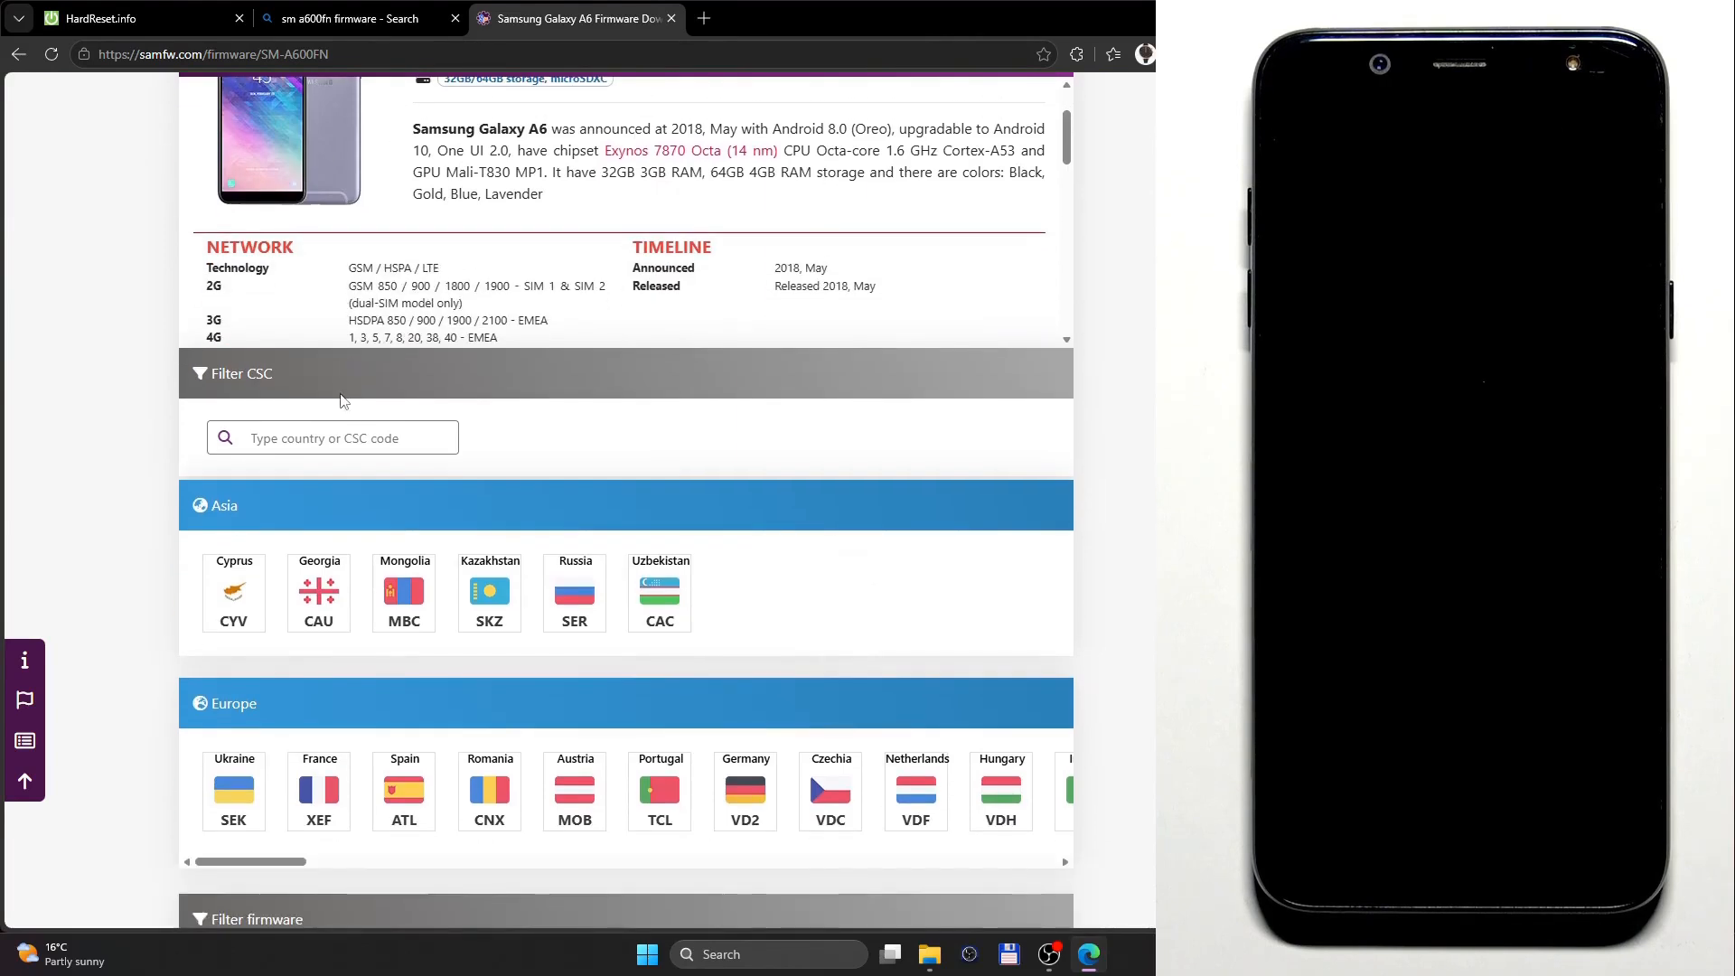
{"action": "left_click", "coordinate": [355, 437]}
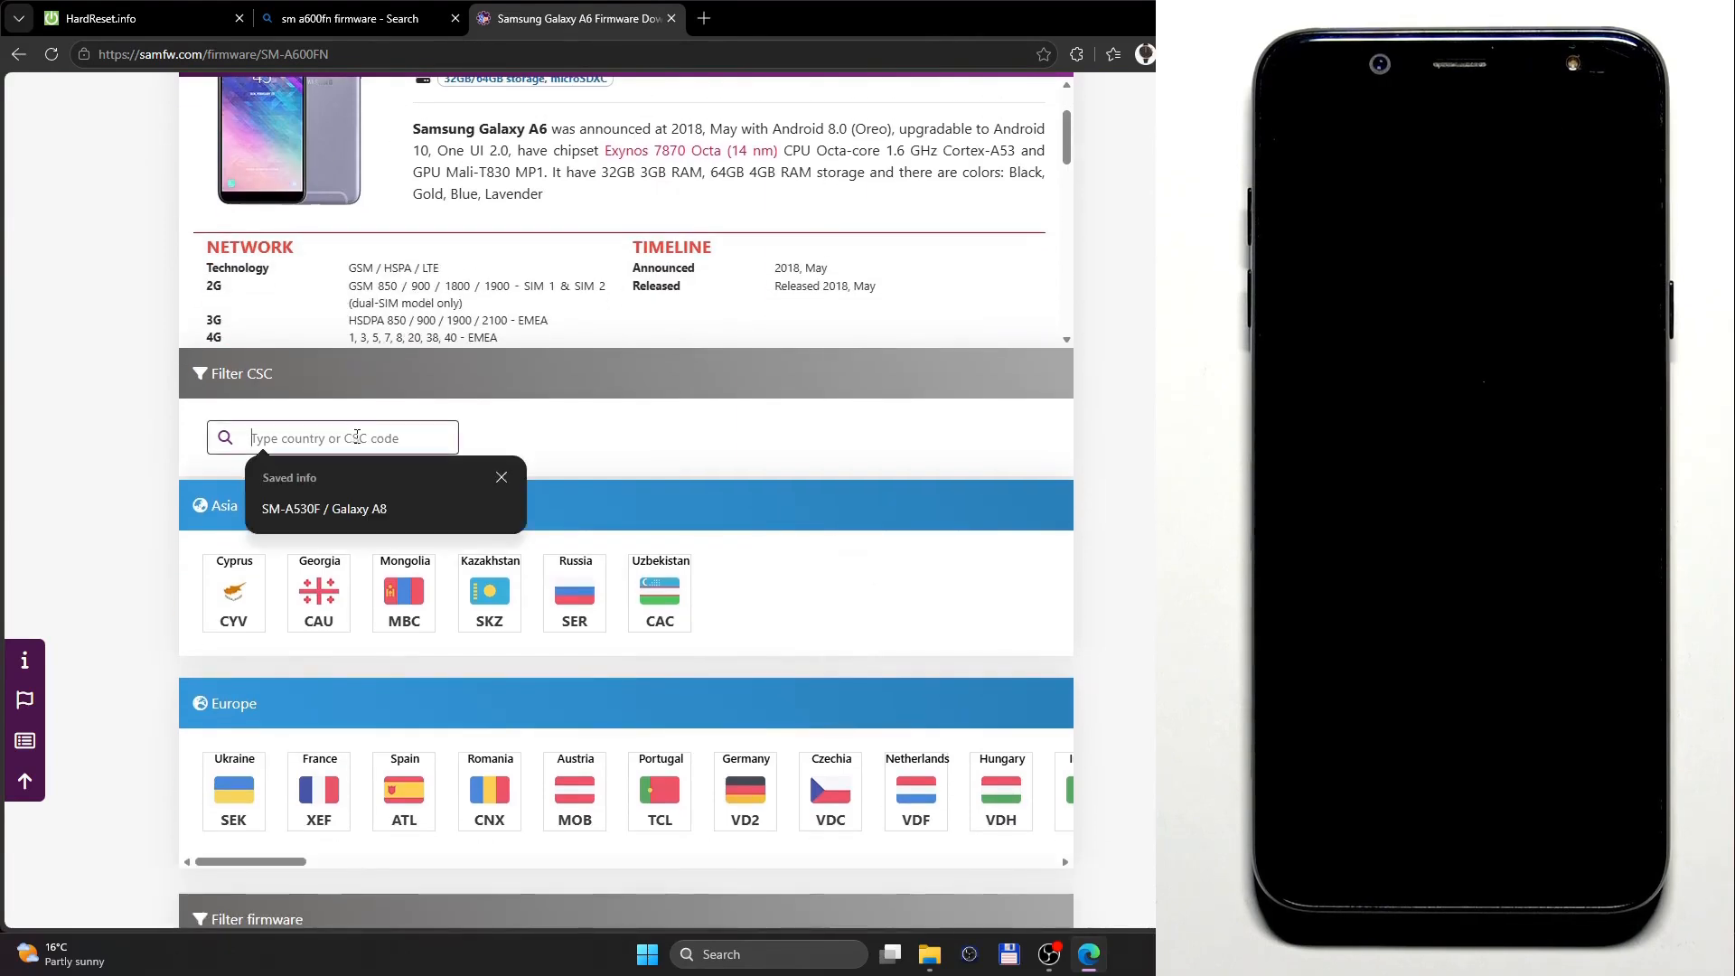
{"action": "type", "text": "poland"}
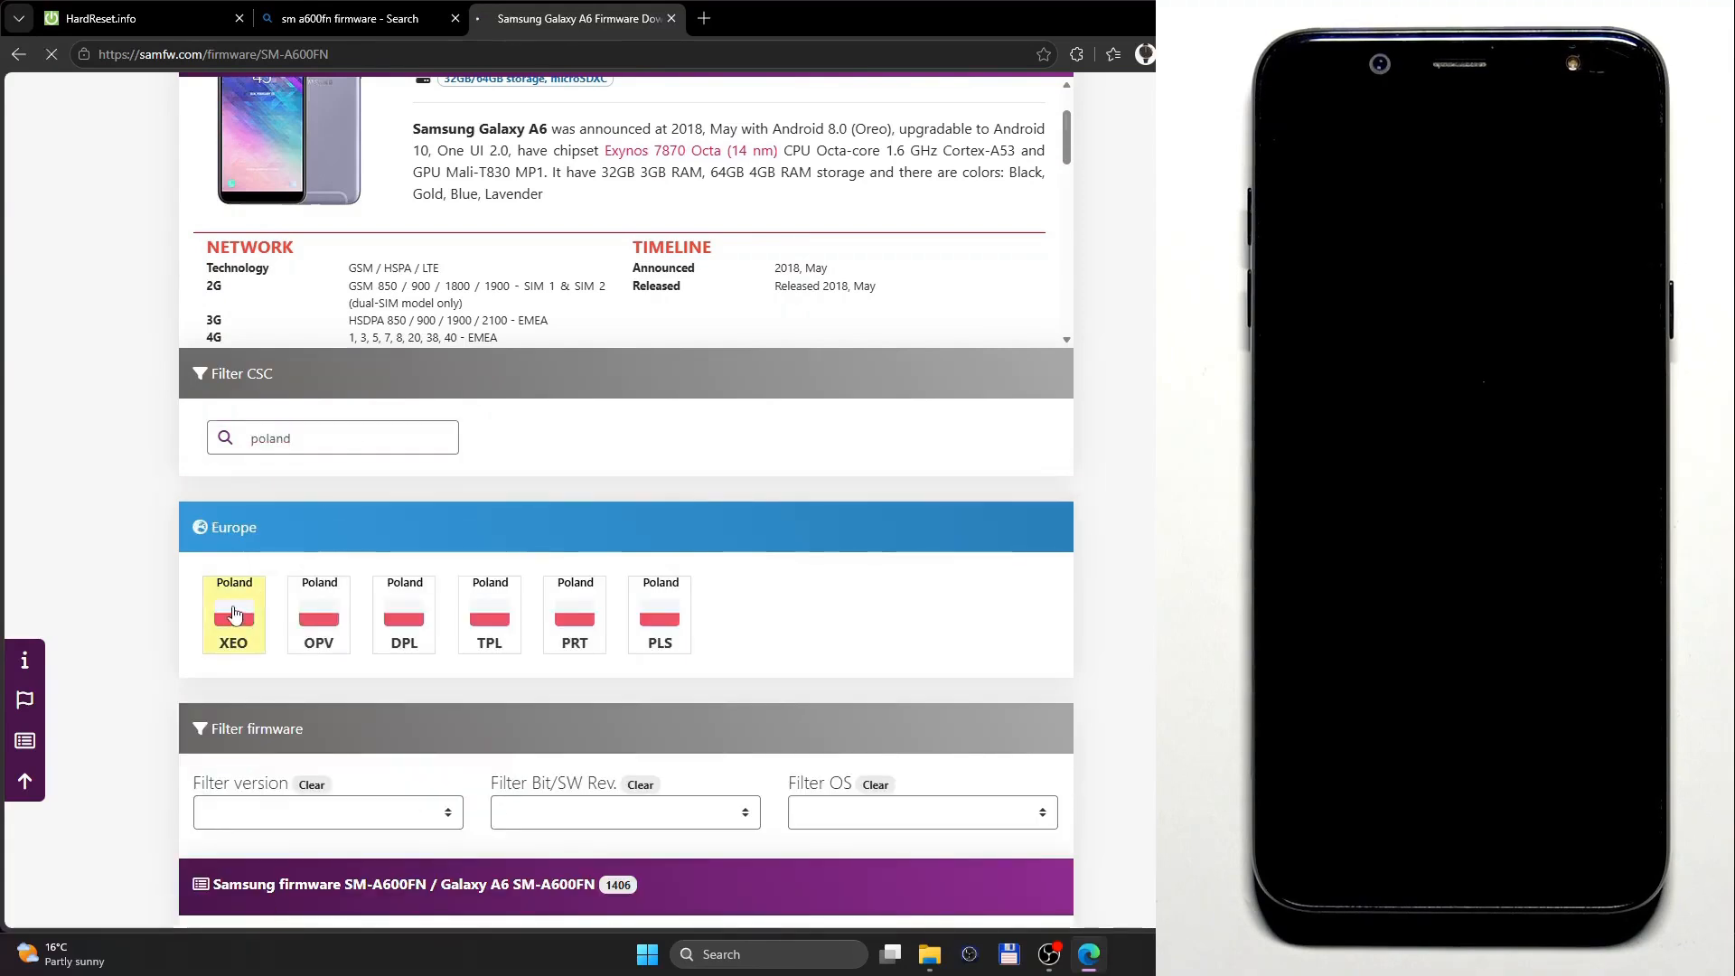
Open firmware version A600FNXXU9CVB1 for XEO and download it from the SamFw server.
{"action": "scroll", "coordinate": [1141, 457], "scroll_direction": "down", "scroll_amount": 9}
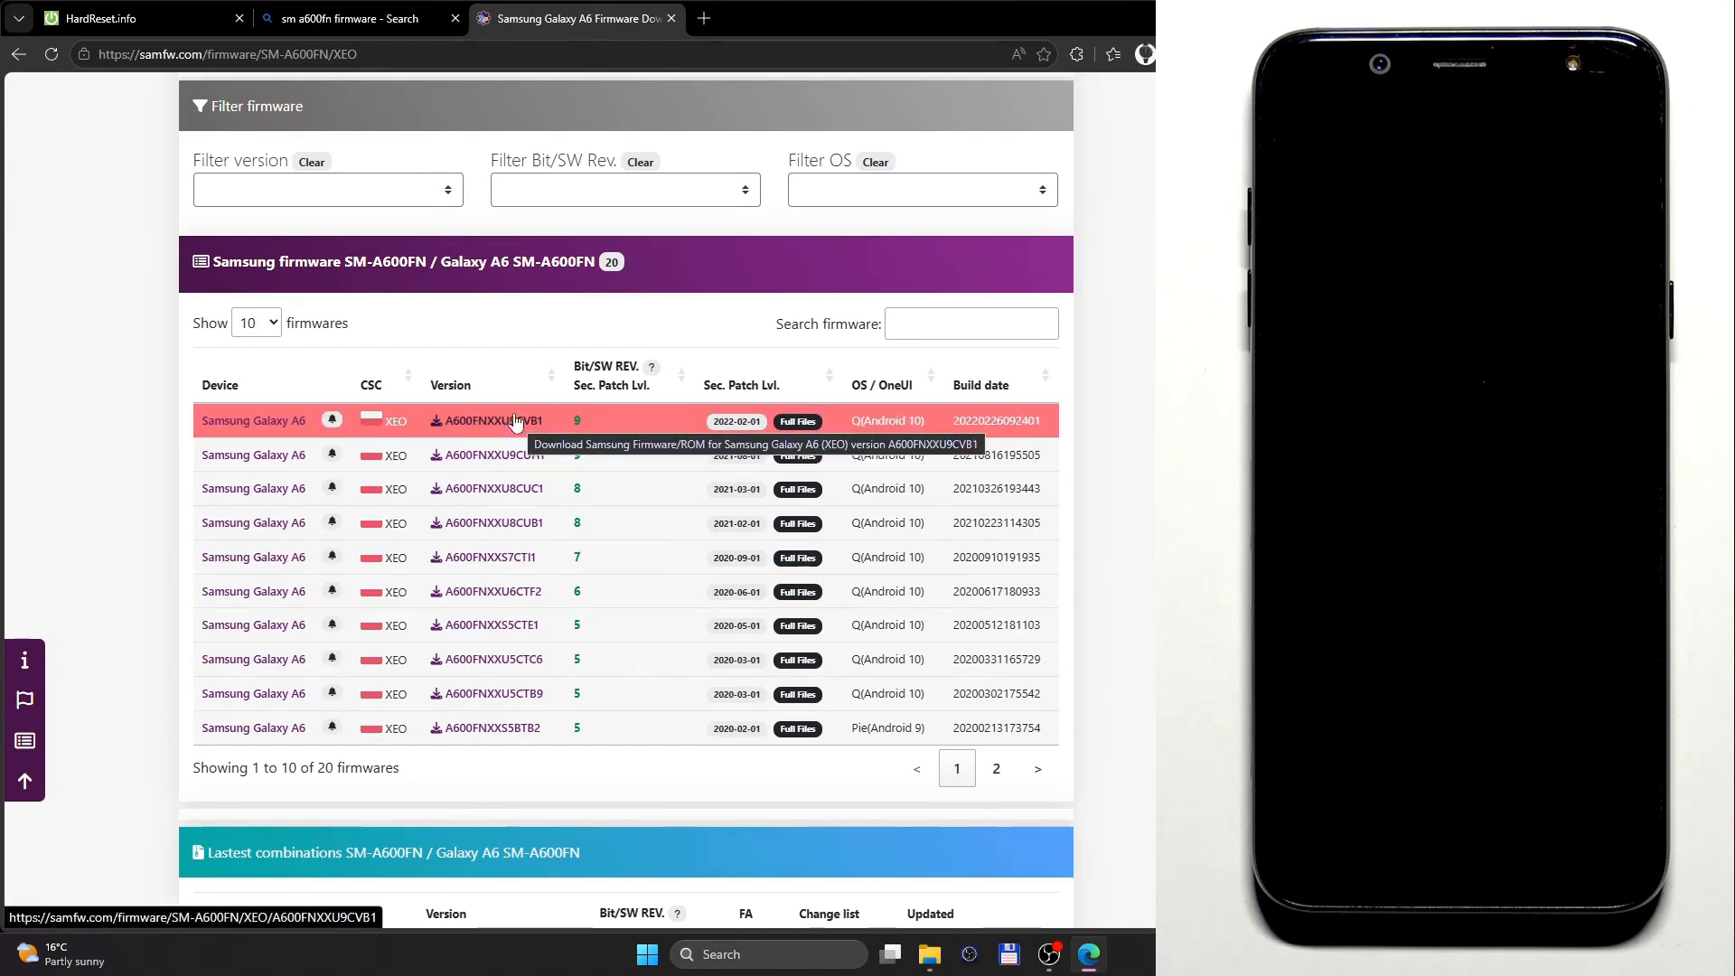
{"action": "left_click", "coordinate": [515, 422]}
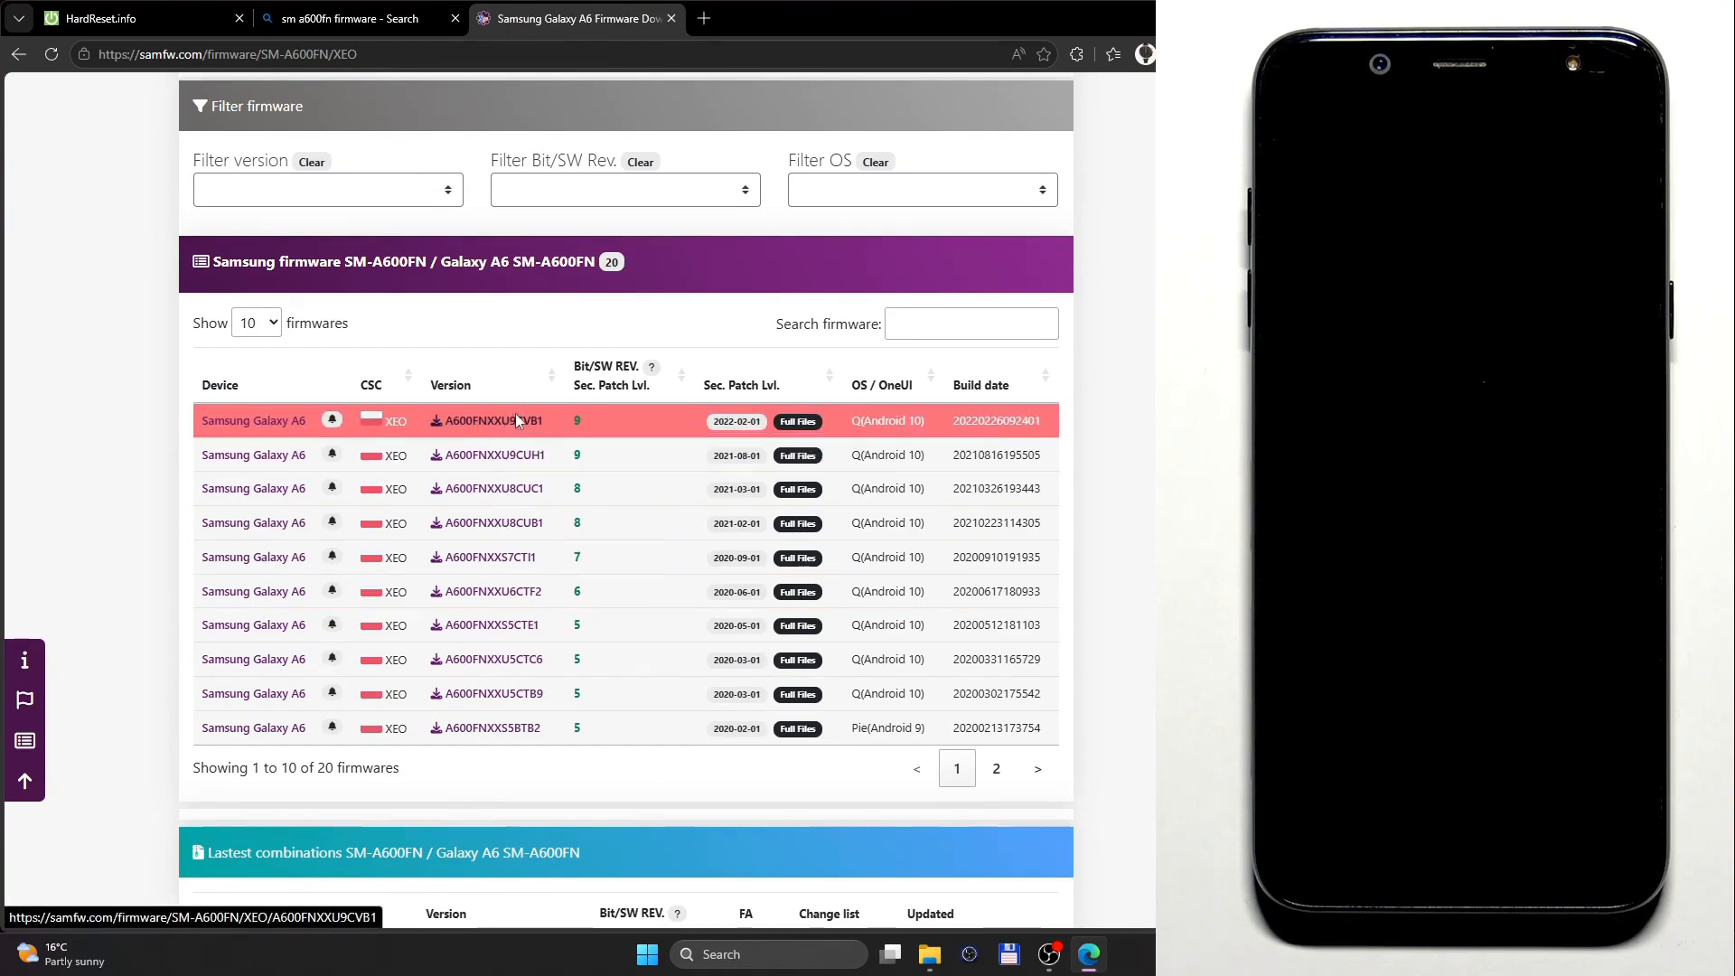
{"action": "scroll", "coordinate": [521, 418], "scroll_direction": "down", "scroll_amount": 7}
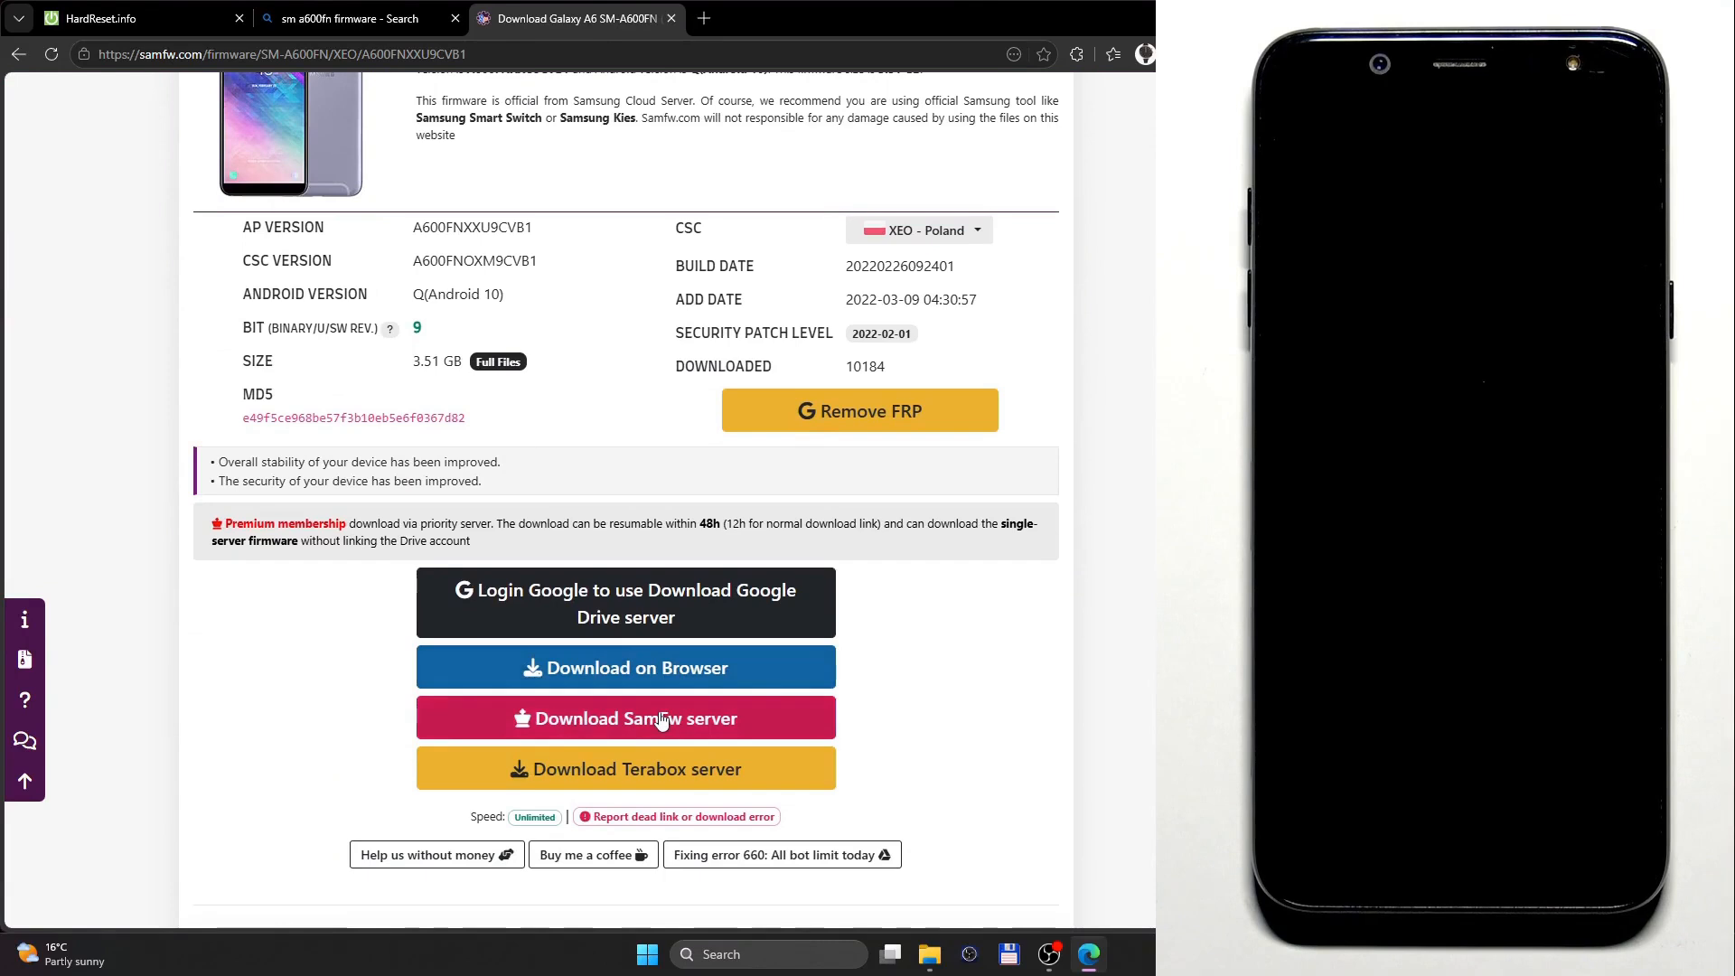
{"action": "left_click", "coordinate": [658, 717]}
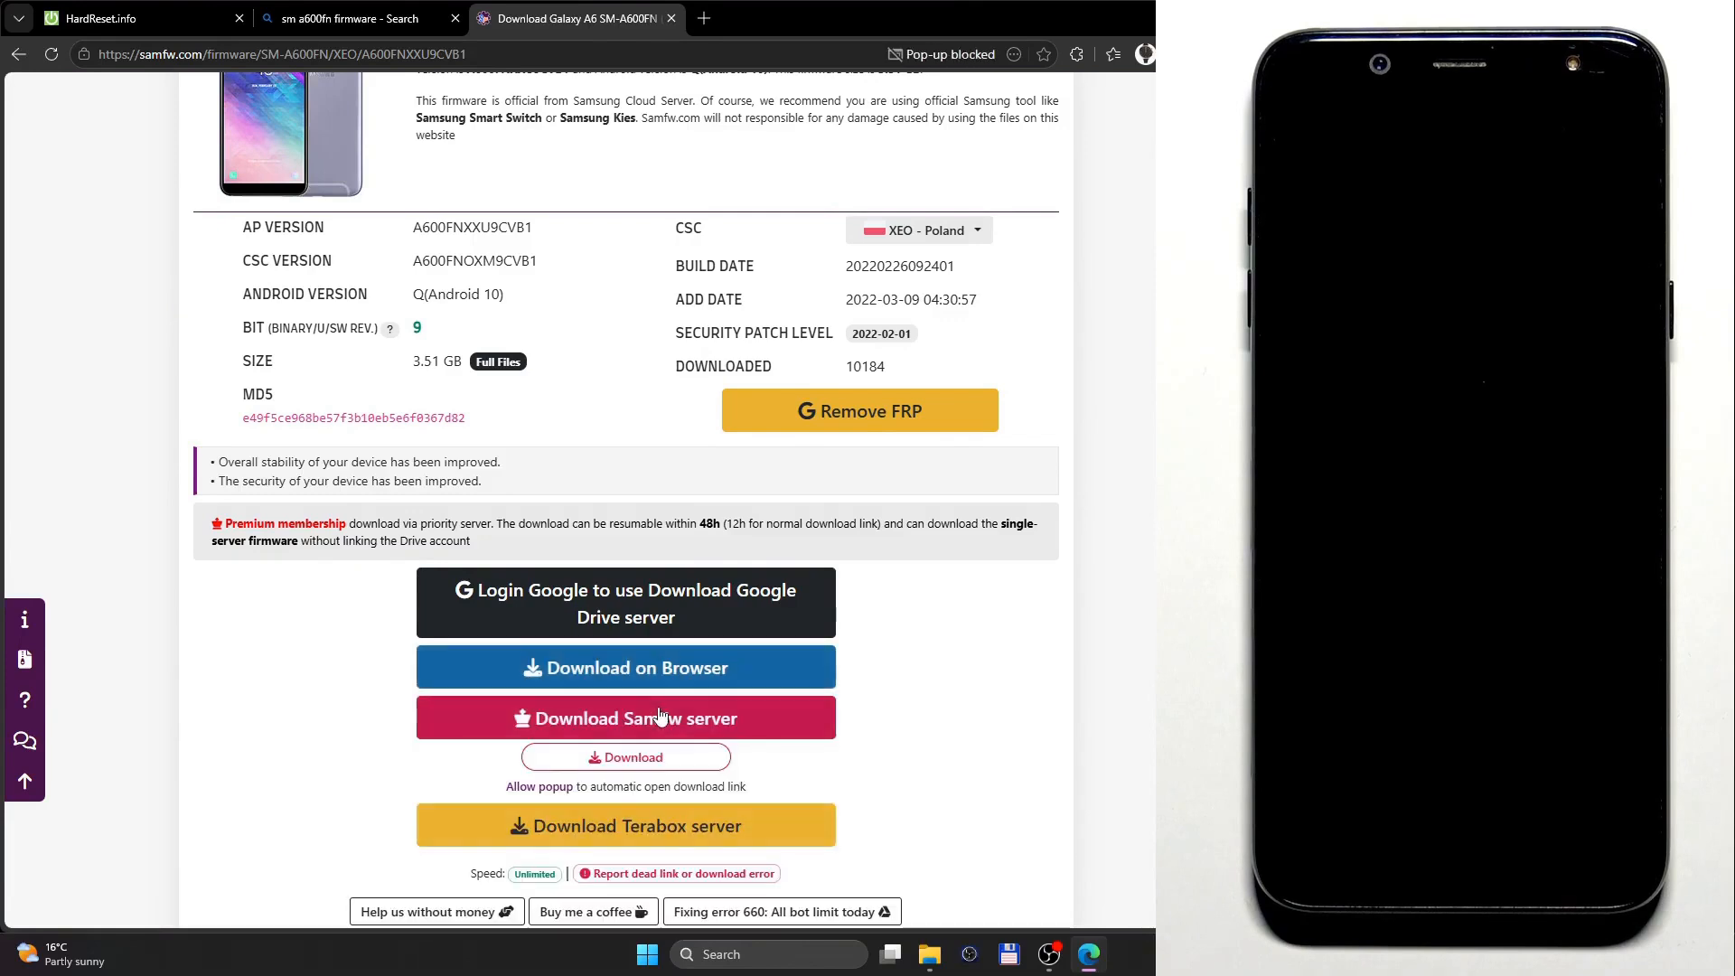
{"action": "left_click", "coordinate": [635, 759]}
{"action": "left_click", "coordinate": [949, 332]}
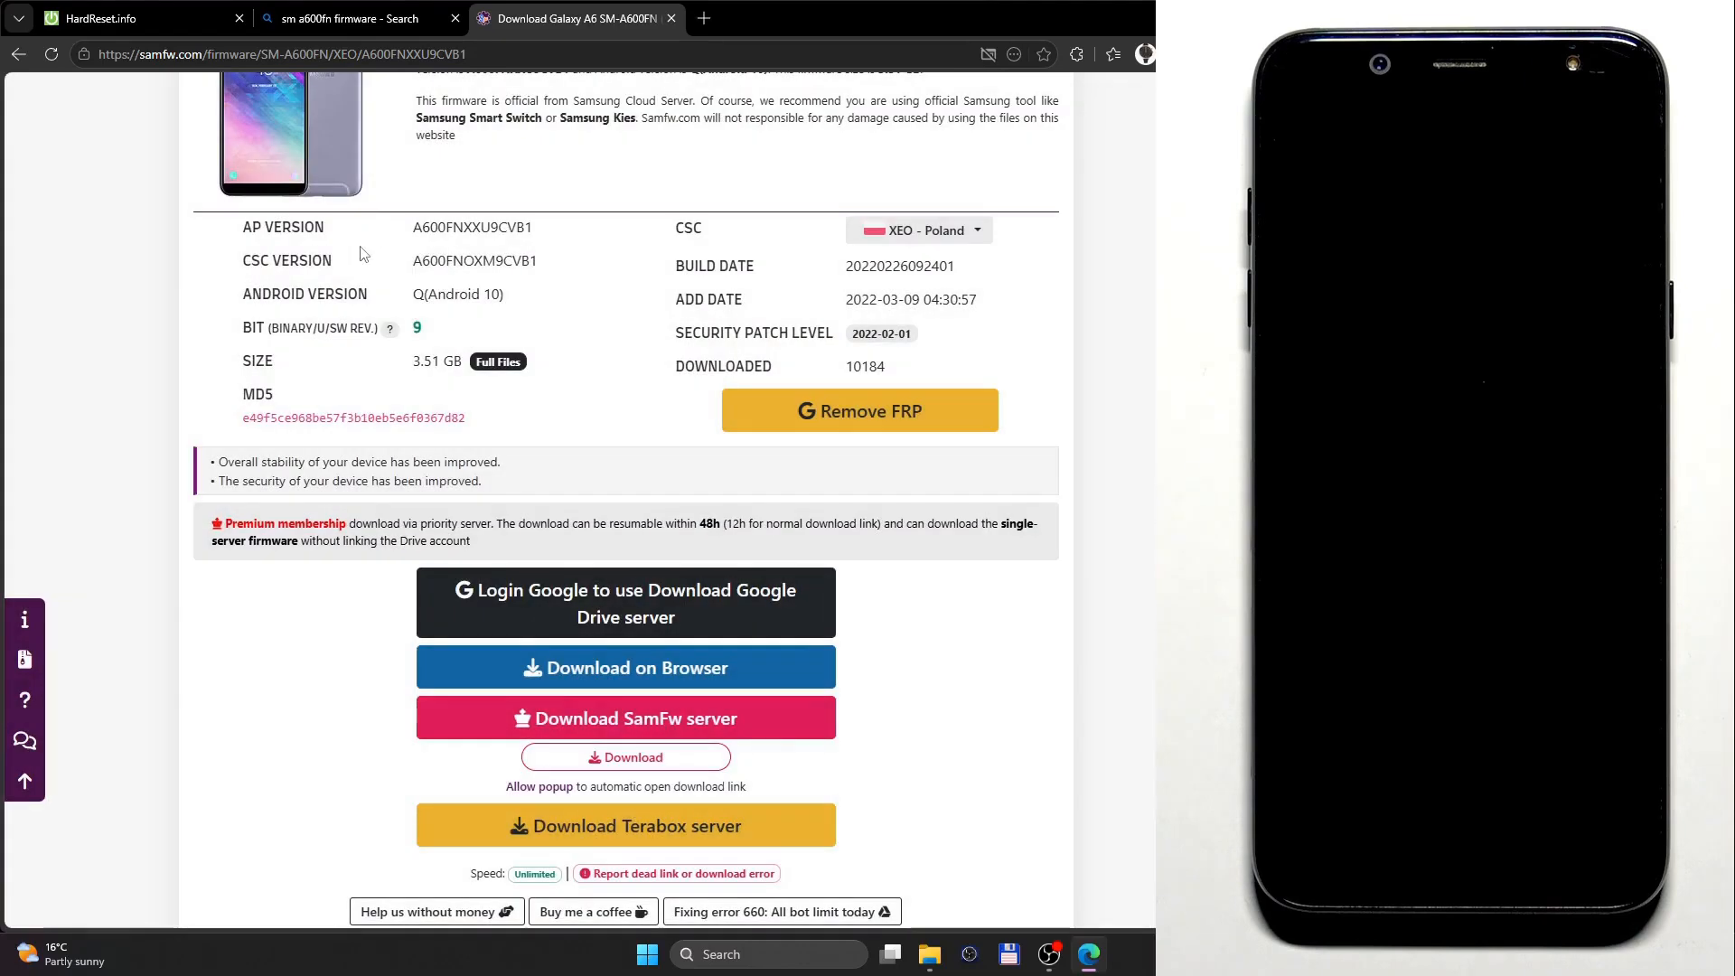
Switch to the Downloads folder in File Explorer and locate the Odin3, SM-A600FN firmware and Samsung USB driver archives.
{"action": "left_click", "coordinate": [197, 18]}
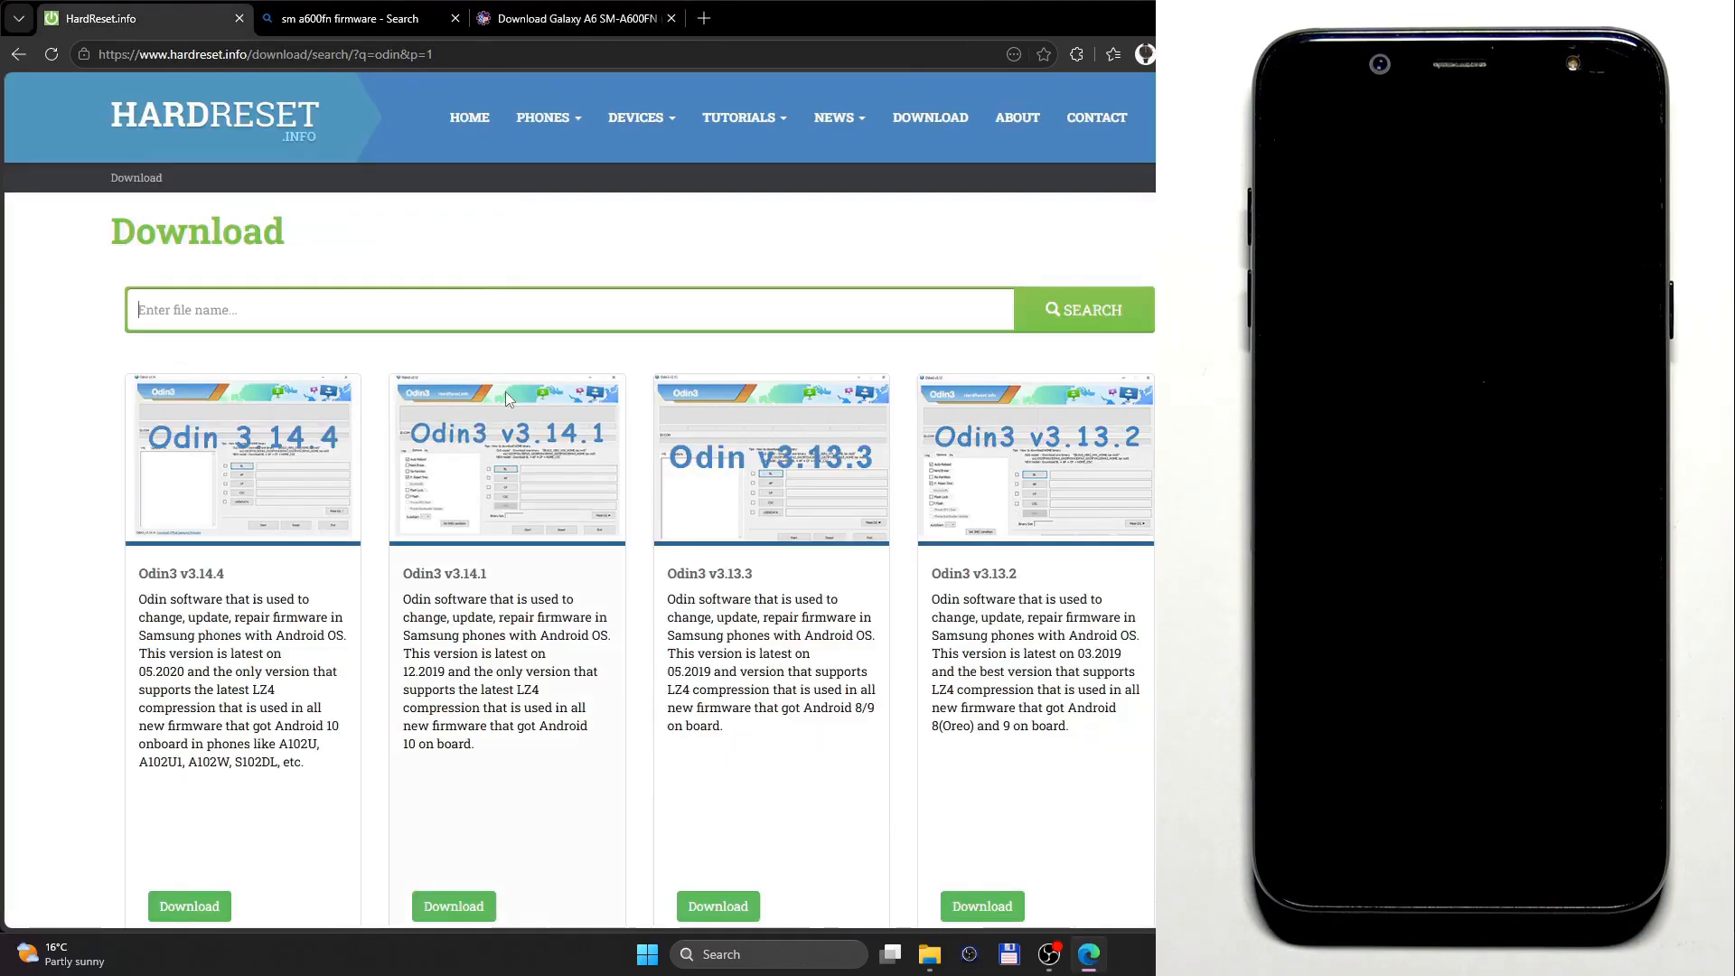
{"action": "left_click", "coordinate": [220, 148]}
{"action": "left_click", "coordinate": [930, 954]}
{"action": "left_click_drag", "start_coordinate": [542, 720], "coordinate": [570, 28]}
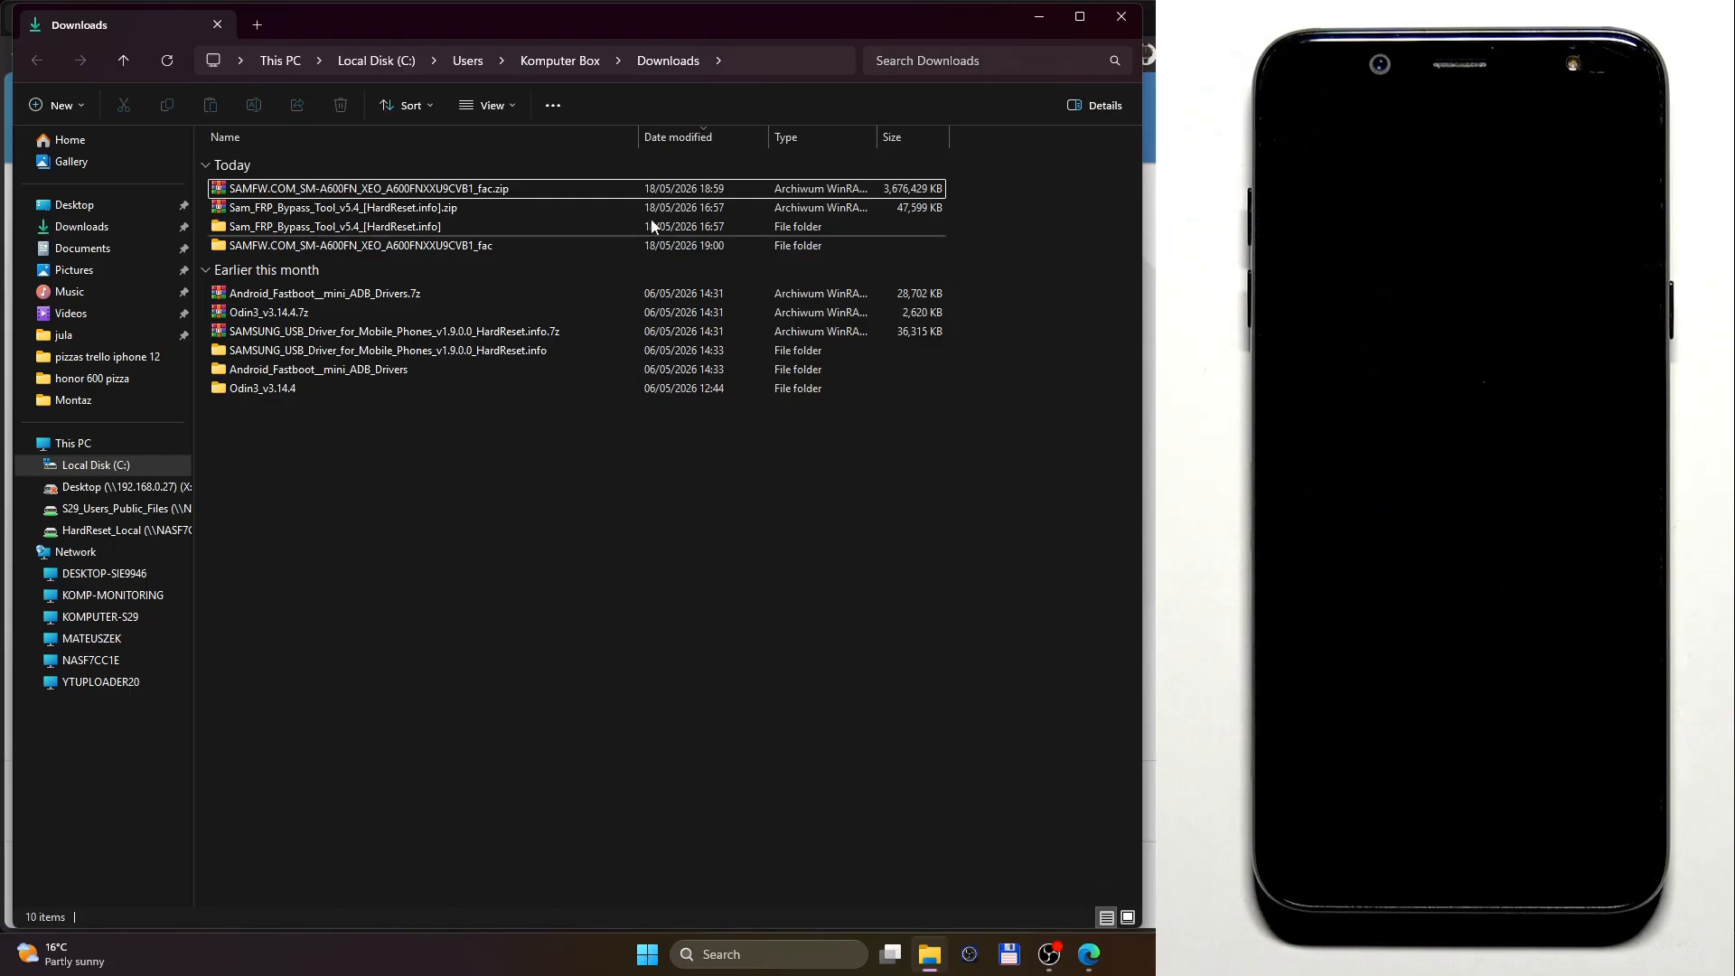
{"action": "left_click", "coordinate": [306, 312]}
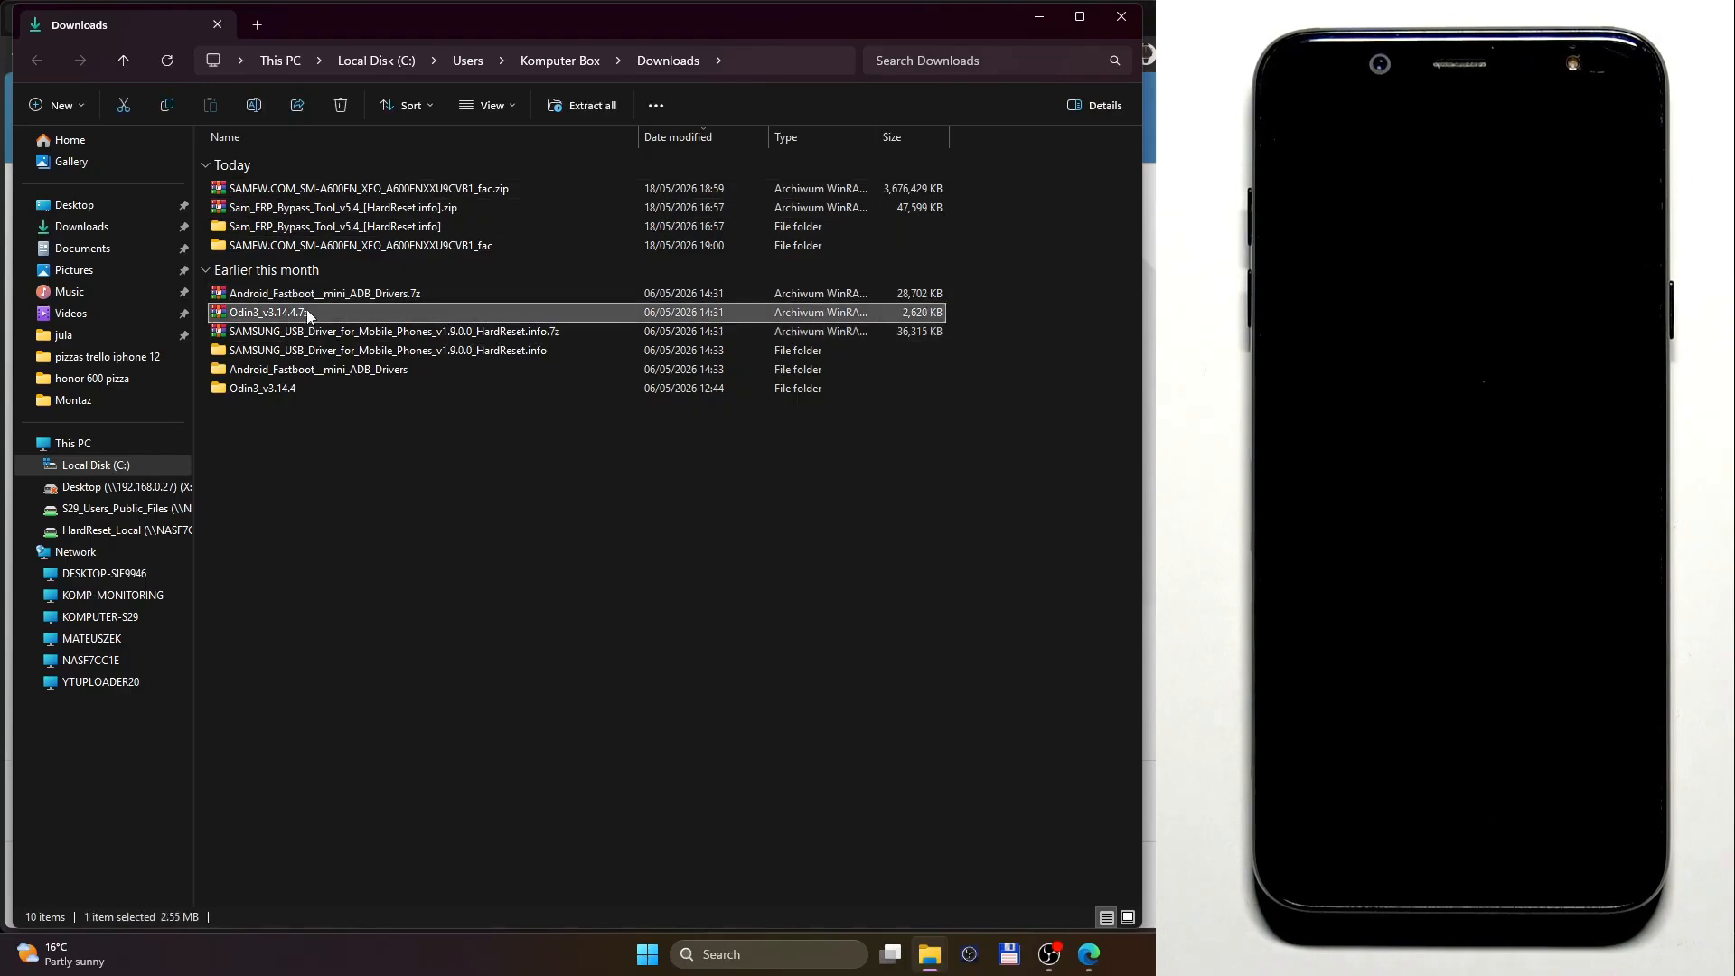
{"action": "left_click", "coordinate": [317, 190]}
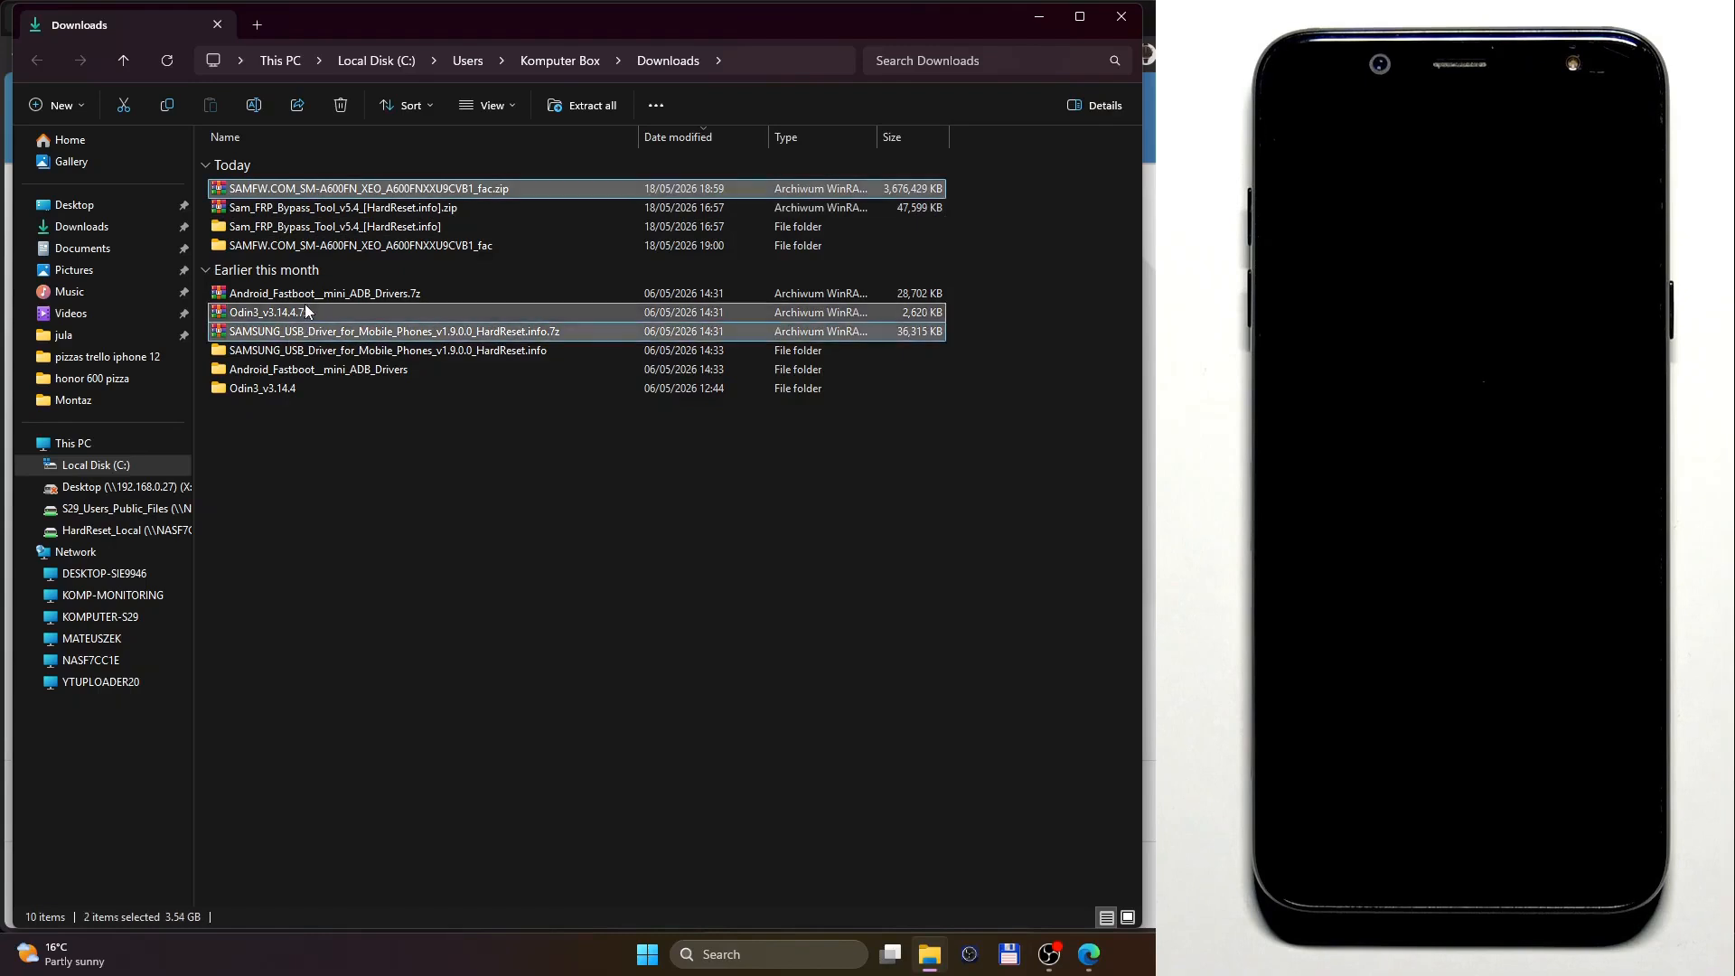
{"action": "left_click", "coordinate": [371, 522]}
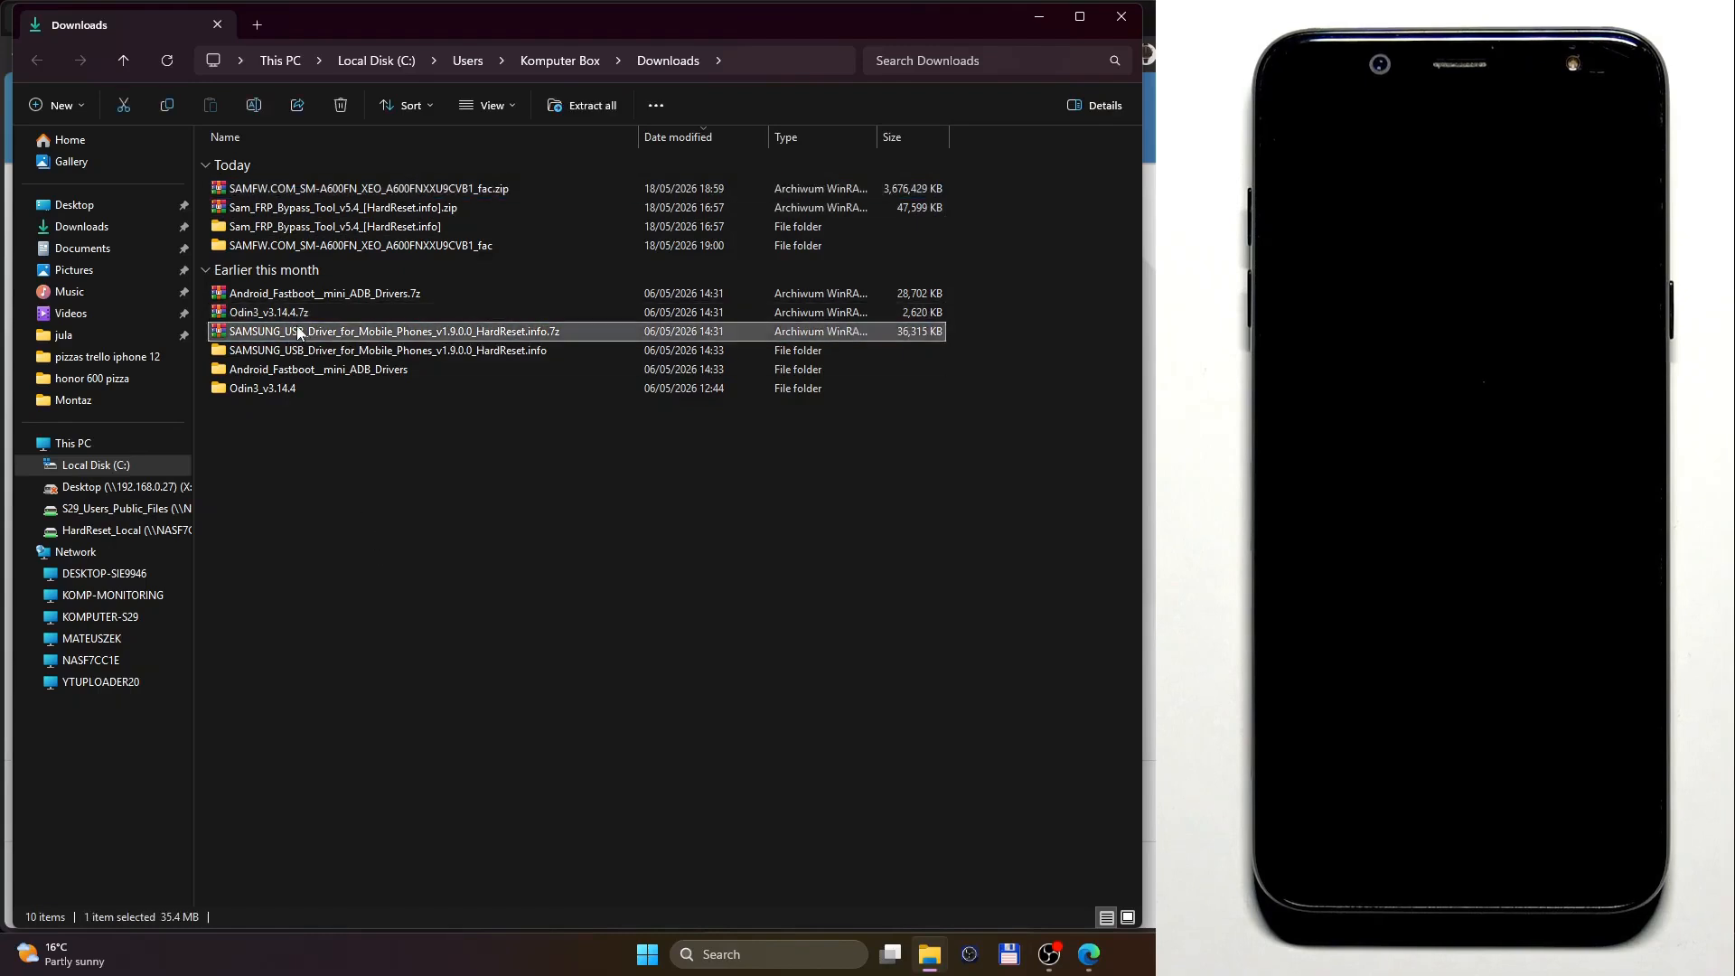
{"action": "right_click", "coordinate": [299, 333]}
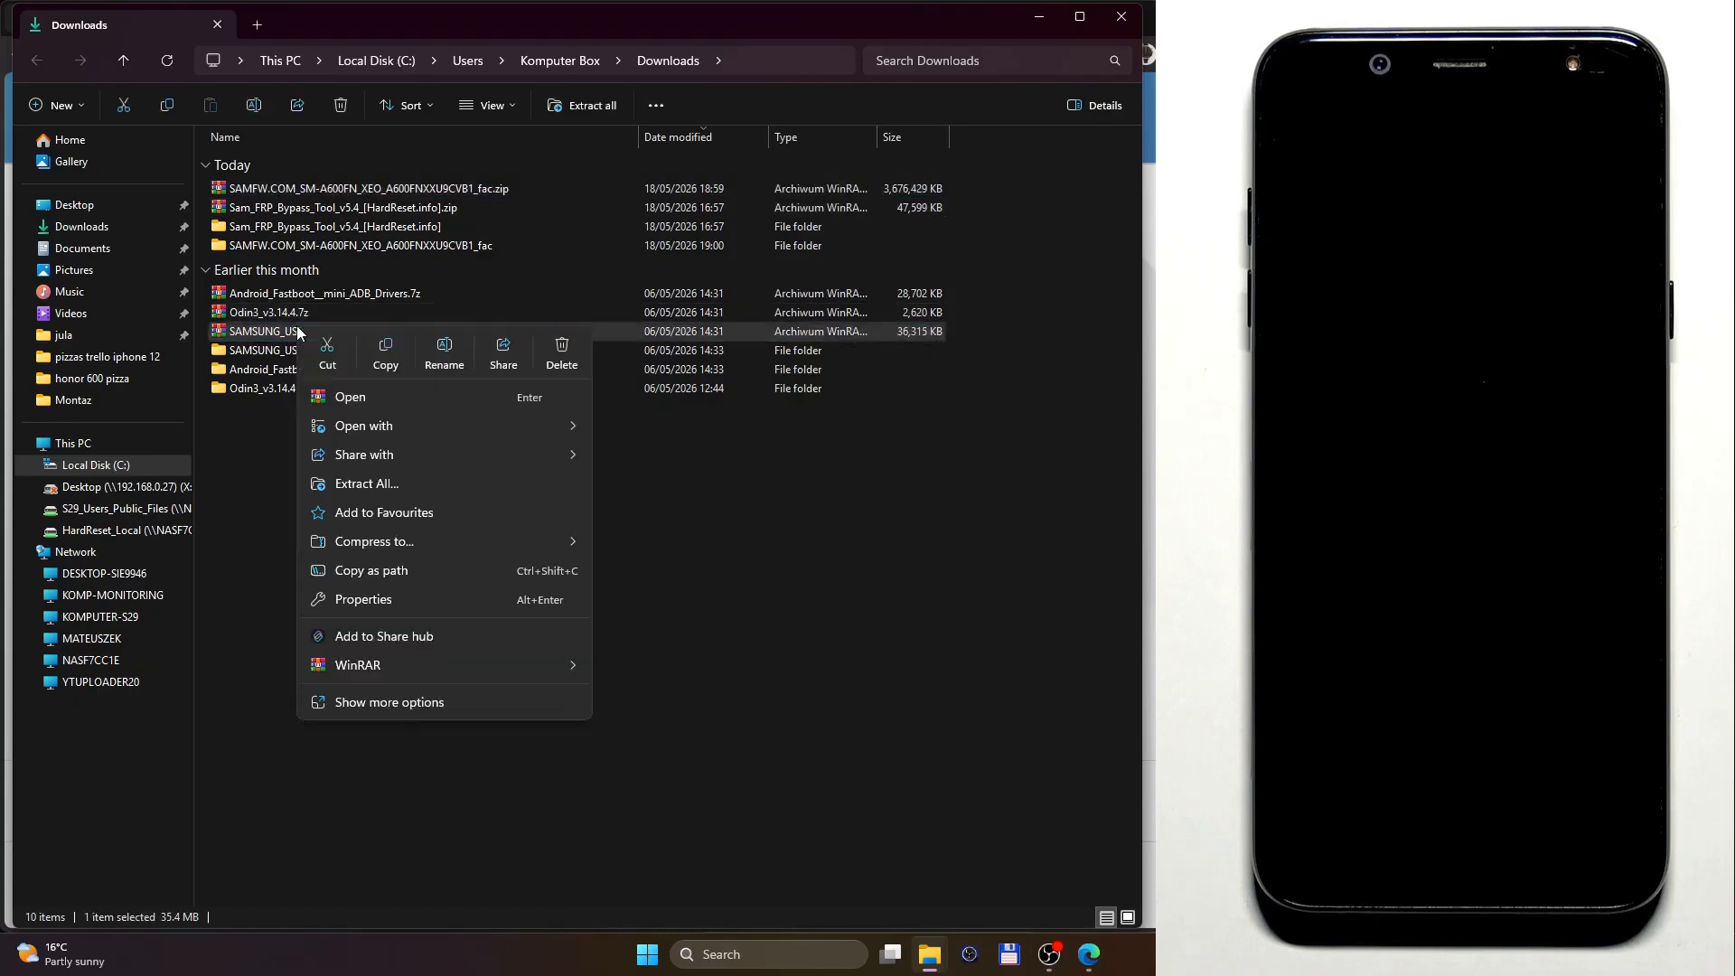
{"action": "left_click", "coordinate": [506, 664]}
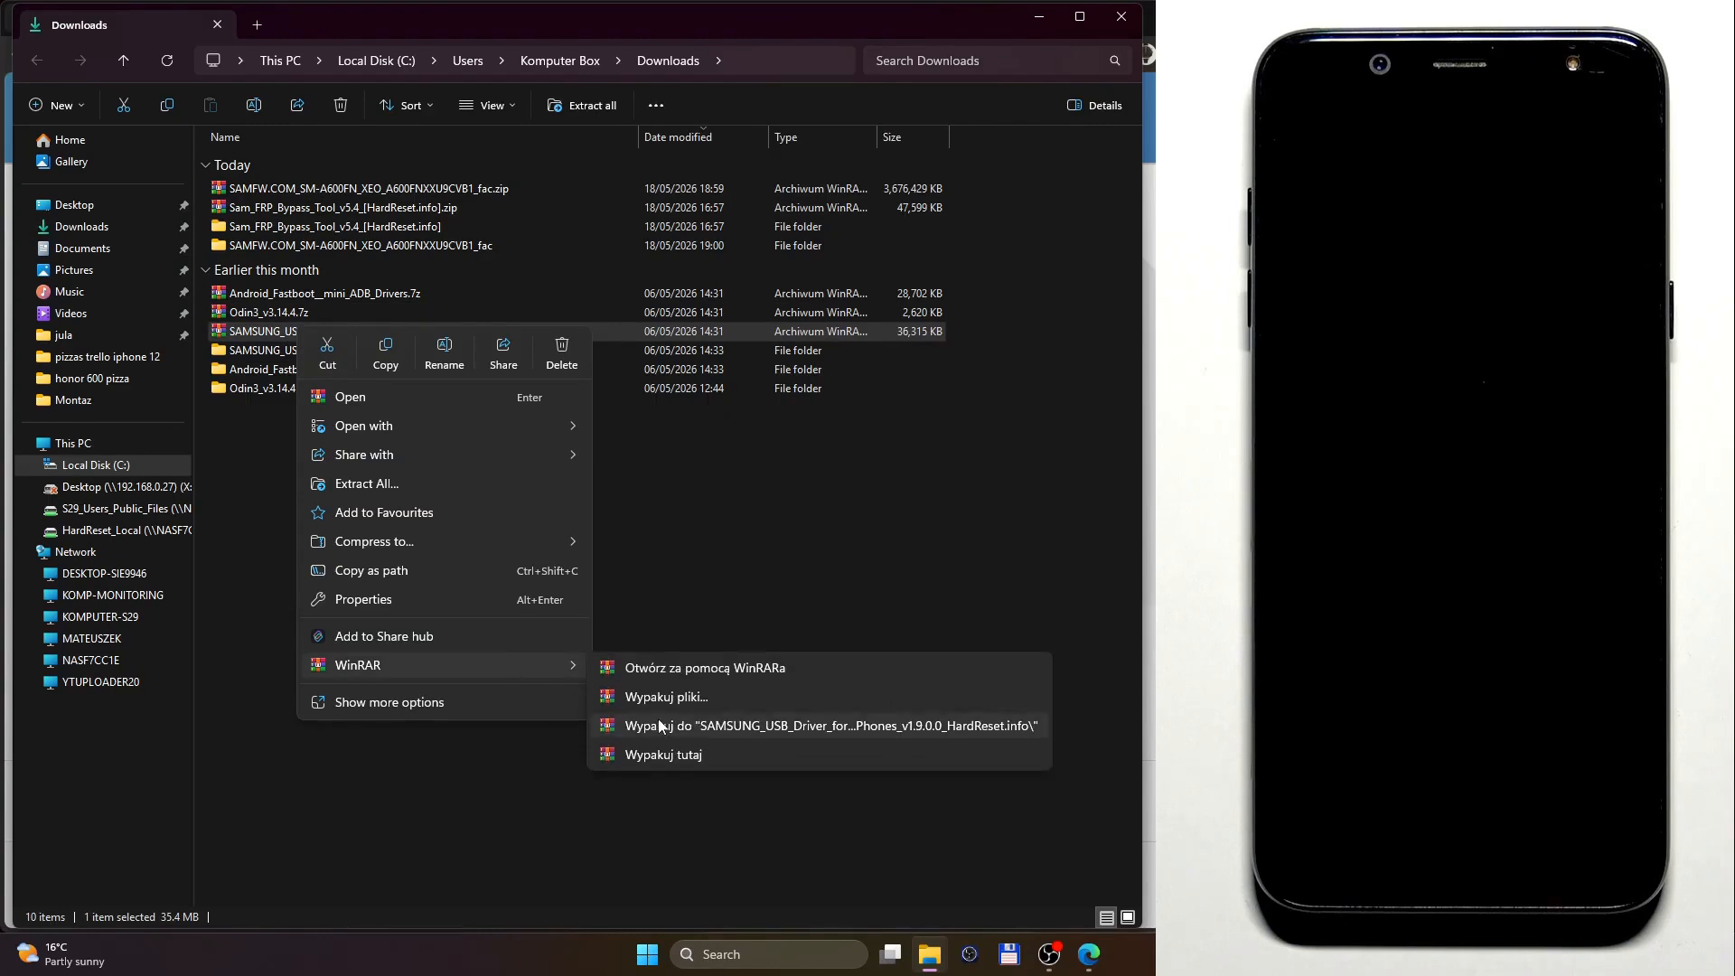
{"action": "left_click", "coordinate": [395, 485]}
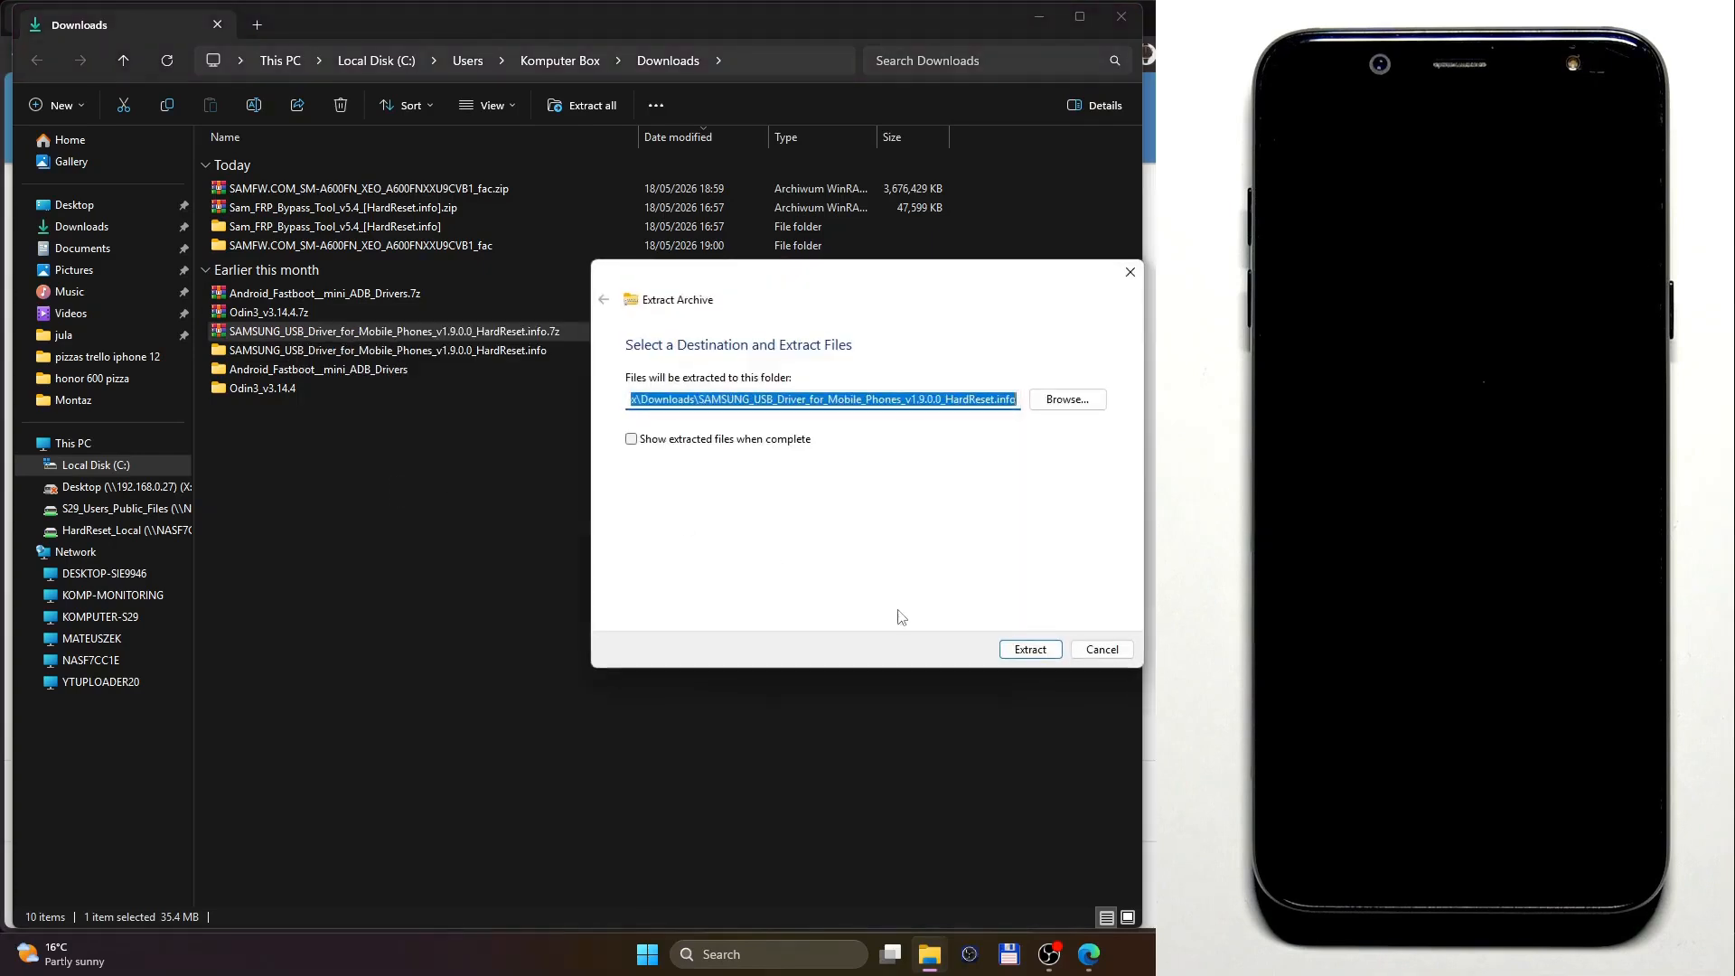
{"action": "left_click", "coordinate": [1101, 651]}
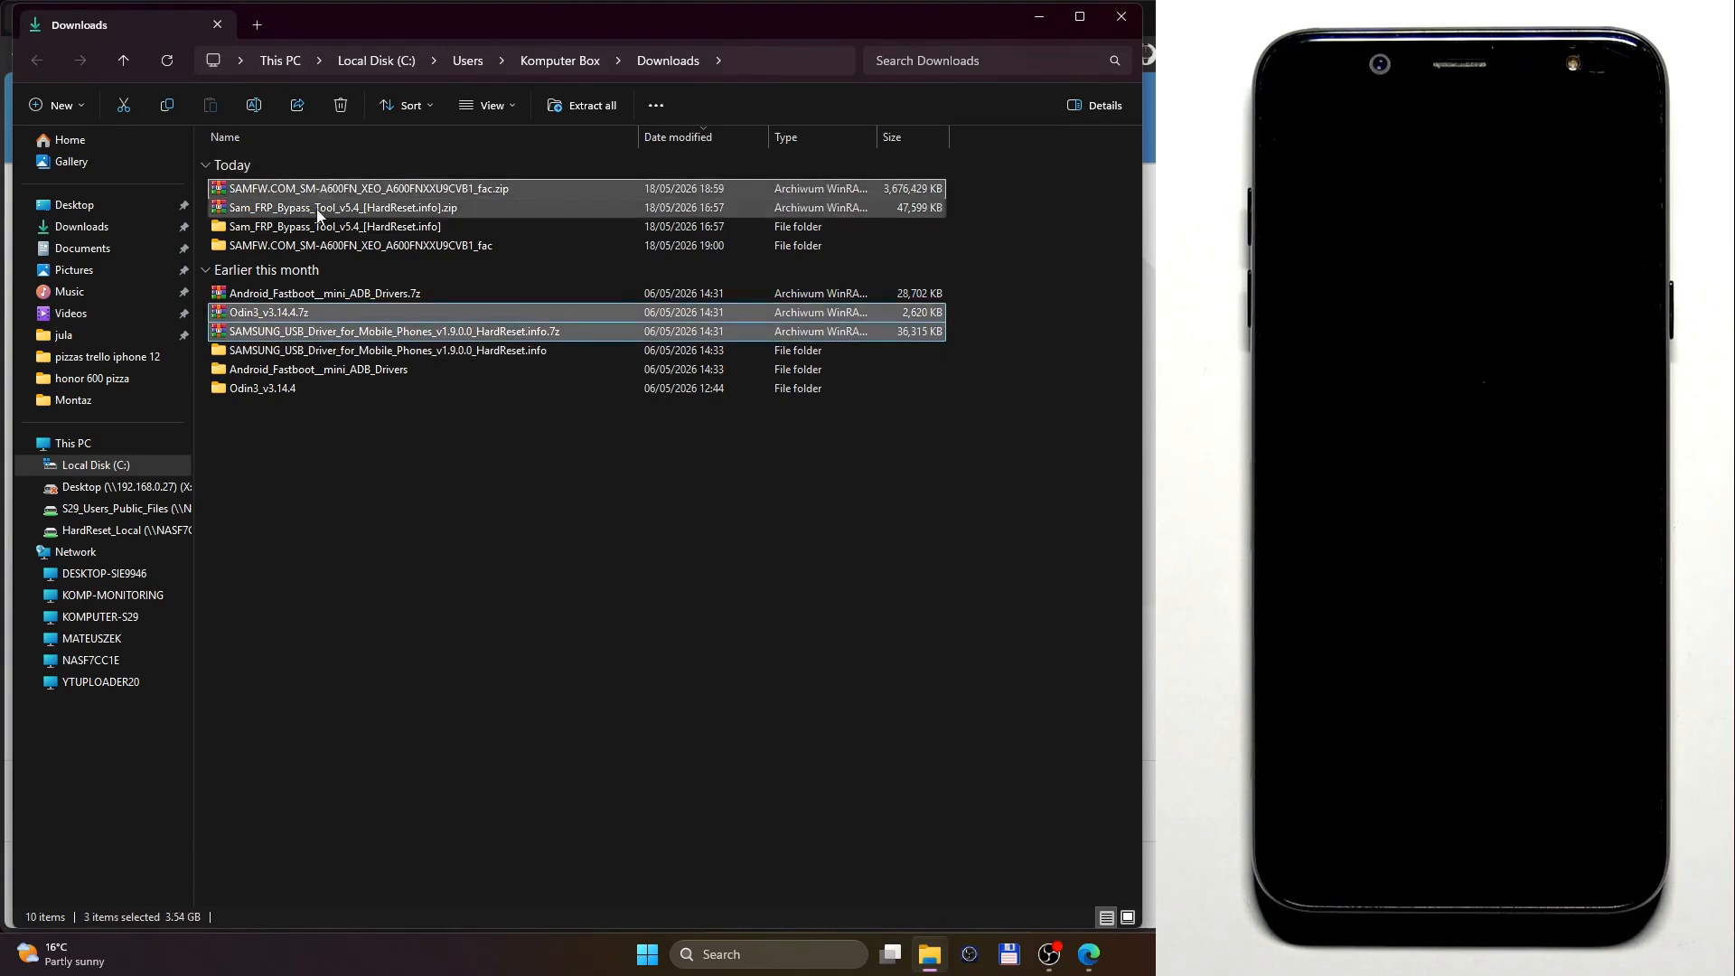
{"action": "left_click", "coordinate": [301, 551]}
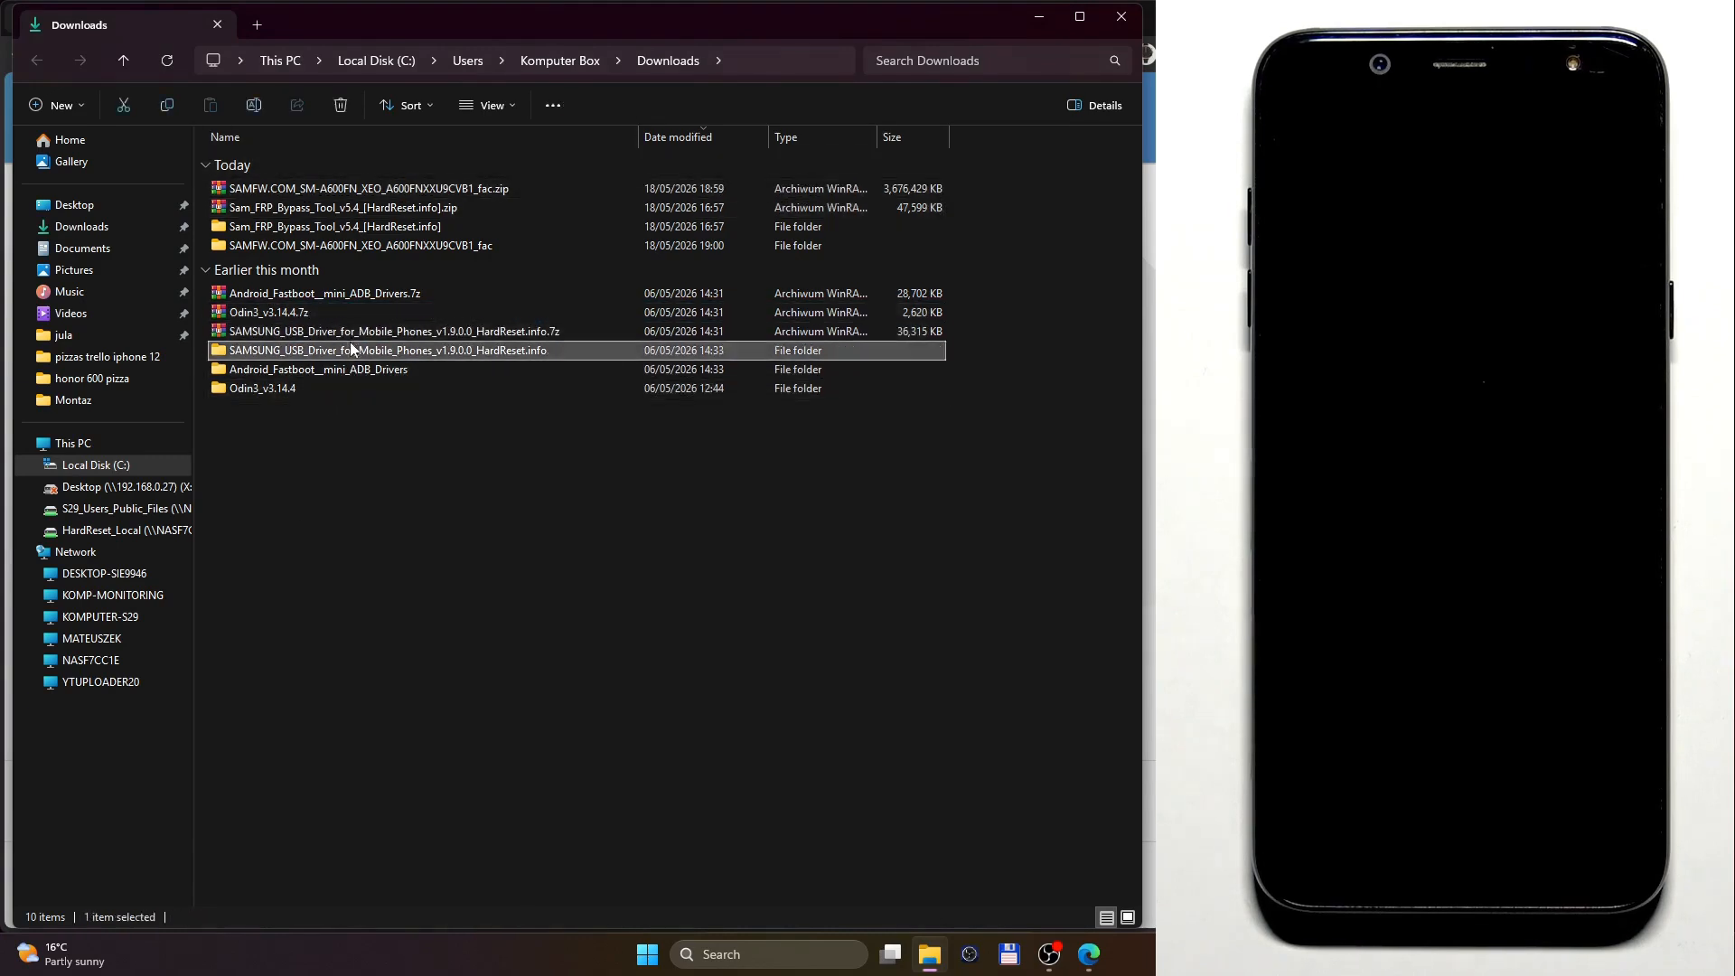
Run the Samsung USB driver installer from its extracted v1.9.0.0 folder and decline reinstalling the driver.
{"action": "double_click", "coordinate": [351, 350]}
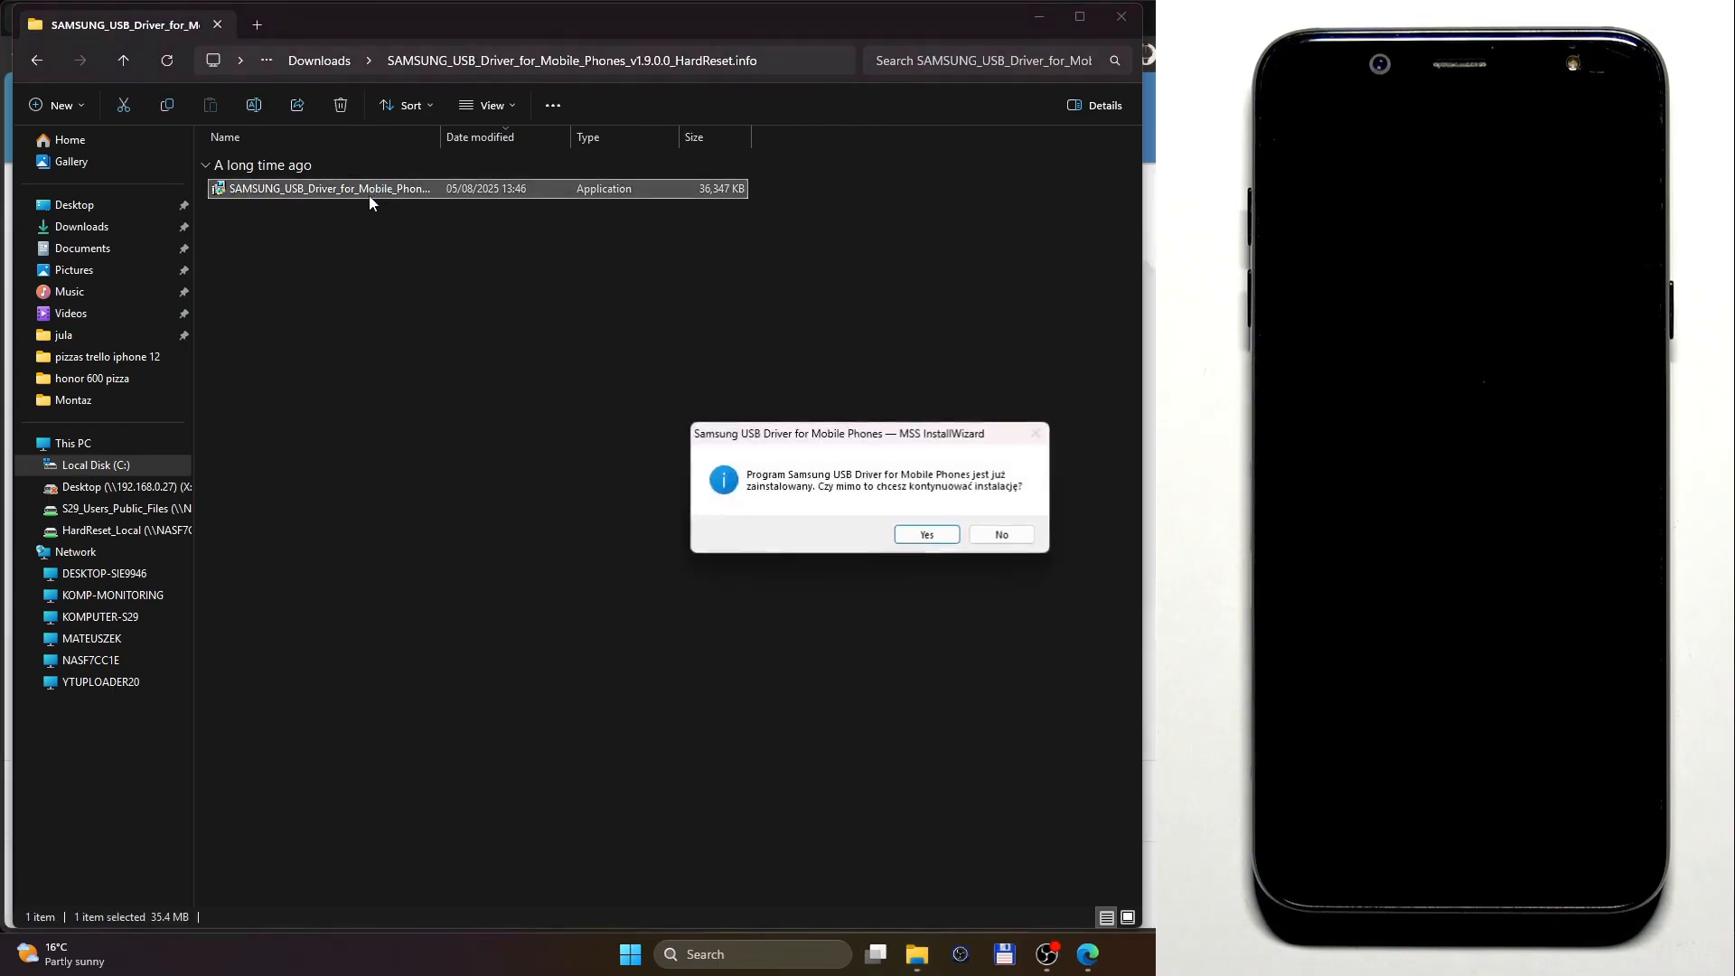
{"action": "left_click_drag", "start_coordinate": [757, 430], "coordinate": [489, 428]}
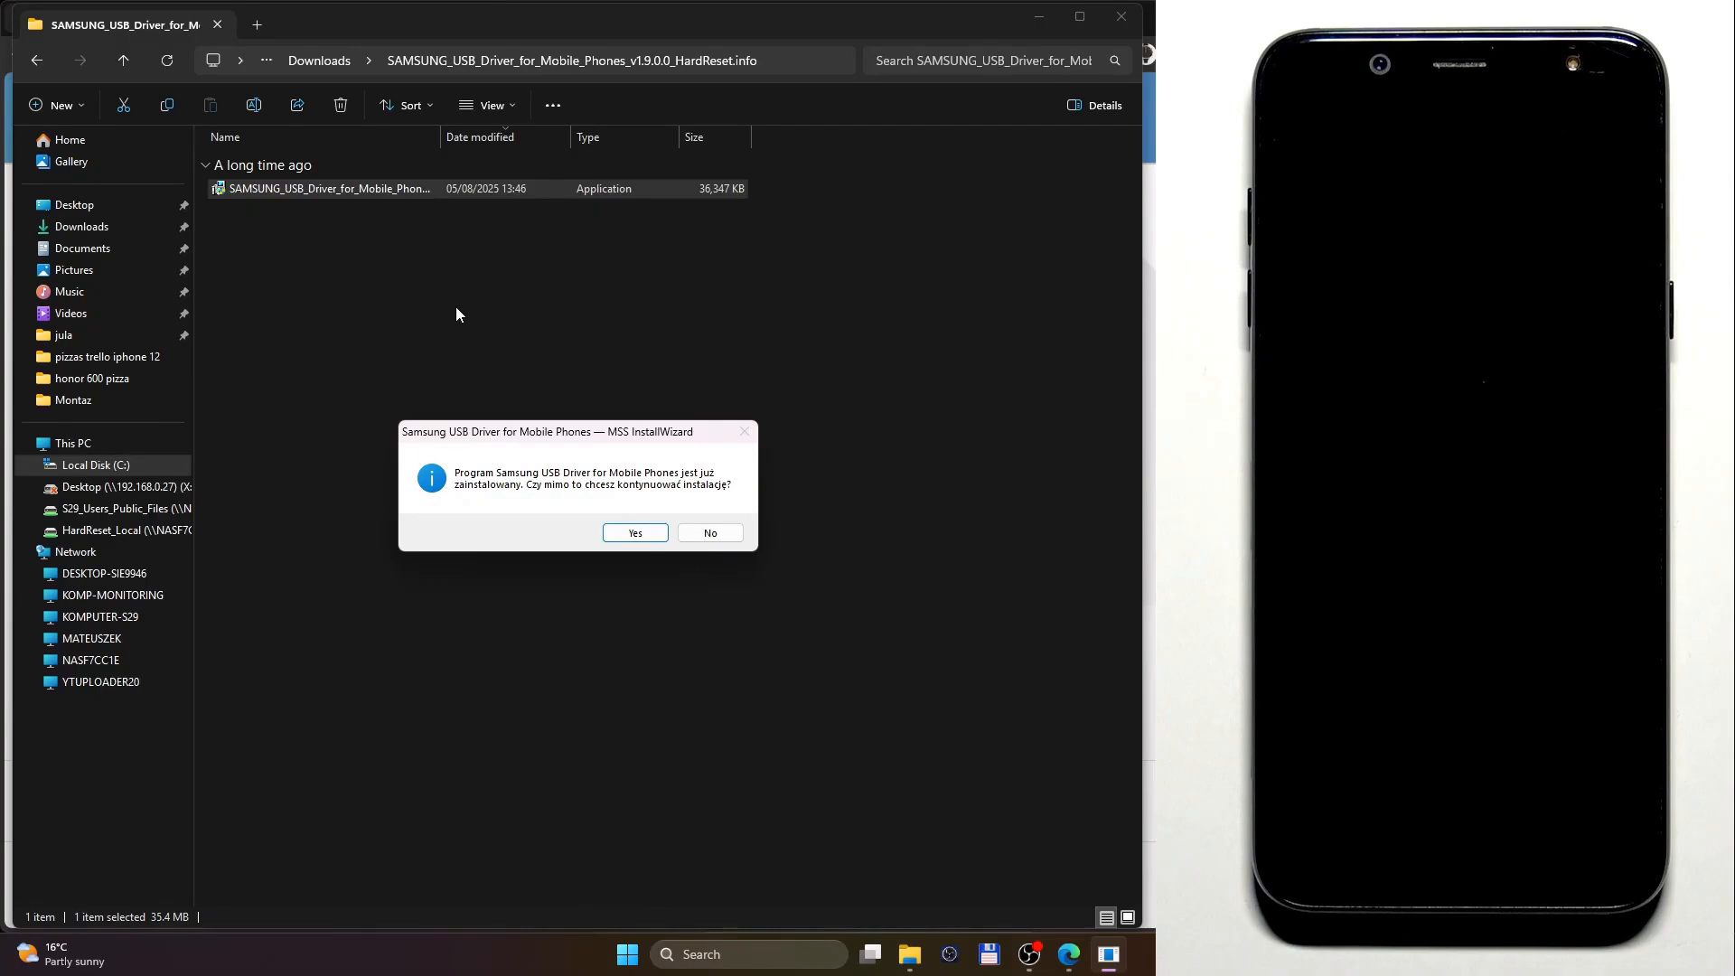
{"action": "left_click", "coordinate": [710, 535]}
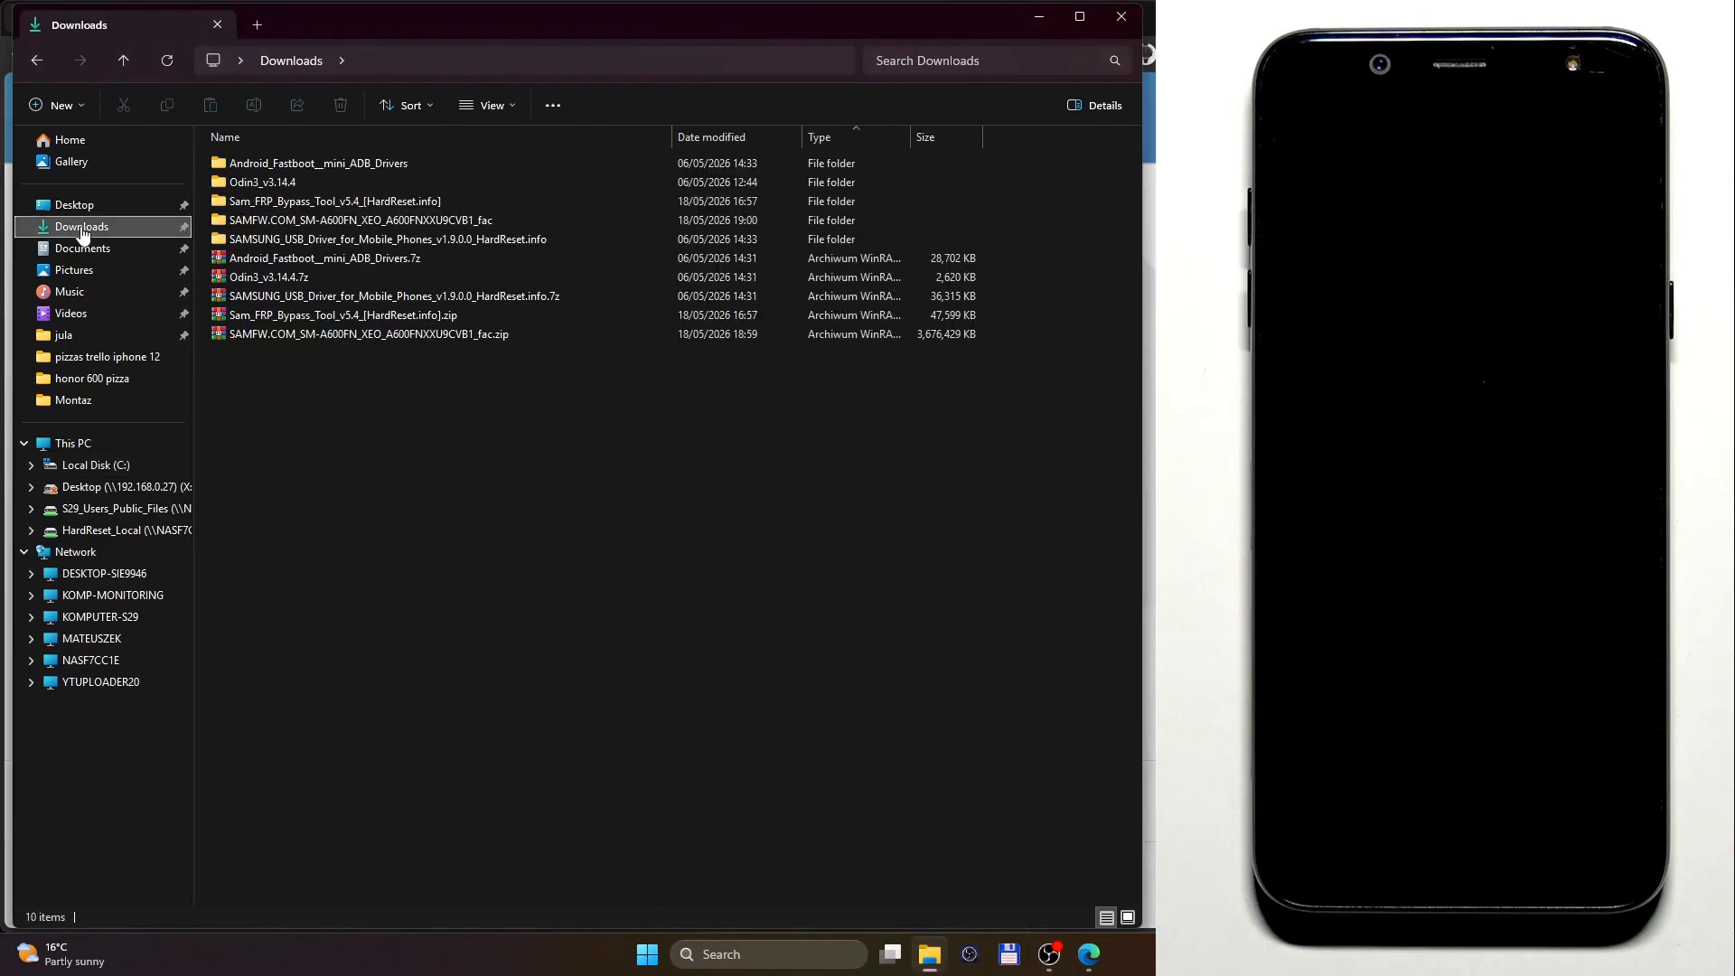
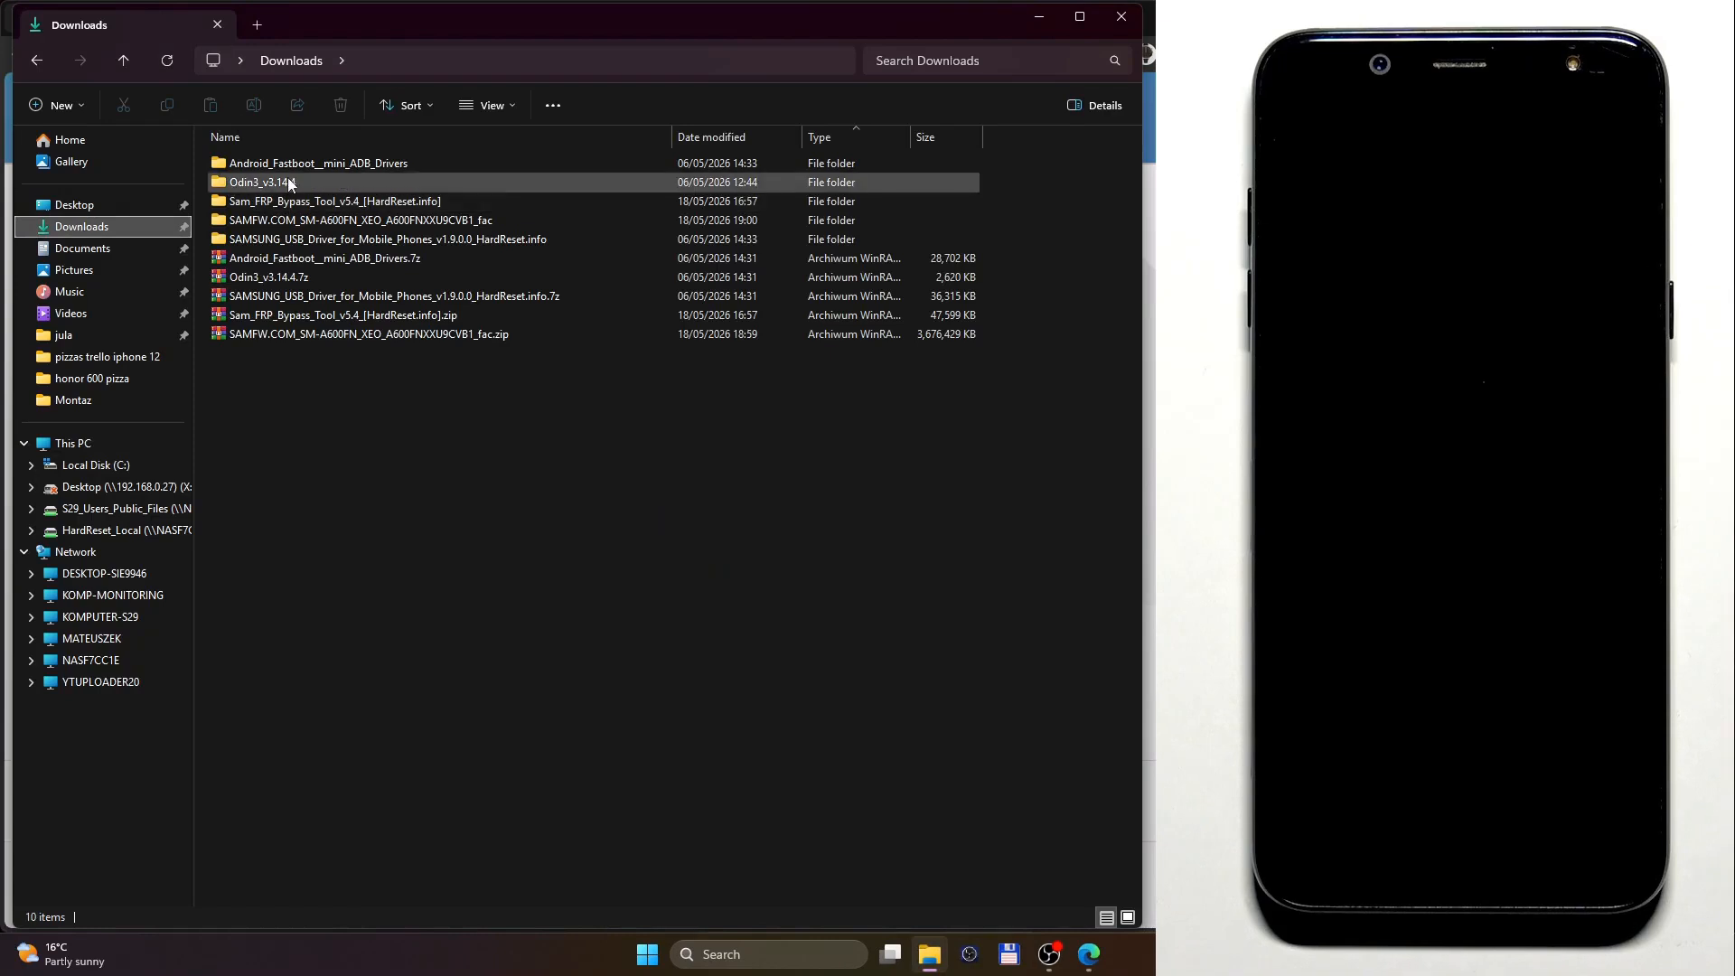
Launch Odin3_v3.14.4.exe from the extracted Odin3_v3.14.4 folder in Downloads and accept its startup notice.
{"action": "double_click", "coordinate": [286, 182]}
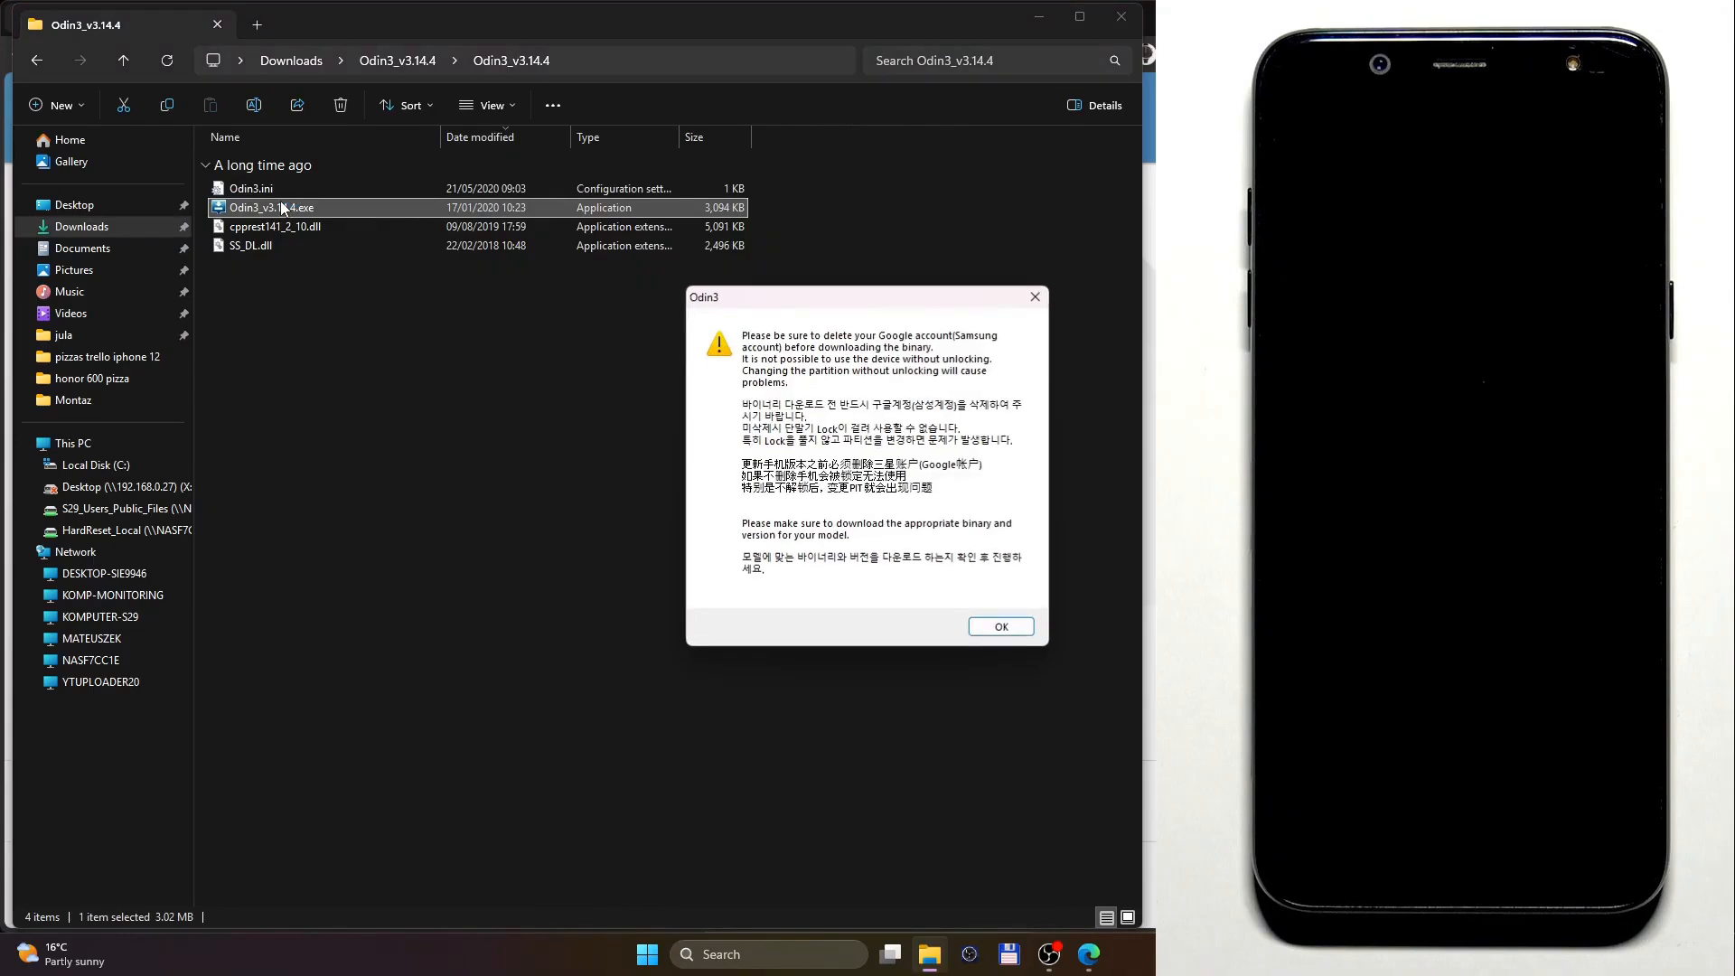
{"action": "left_click", "coordinate": [1001, 626]}
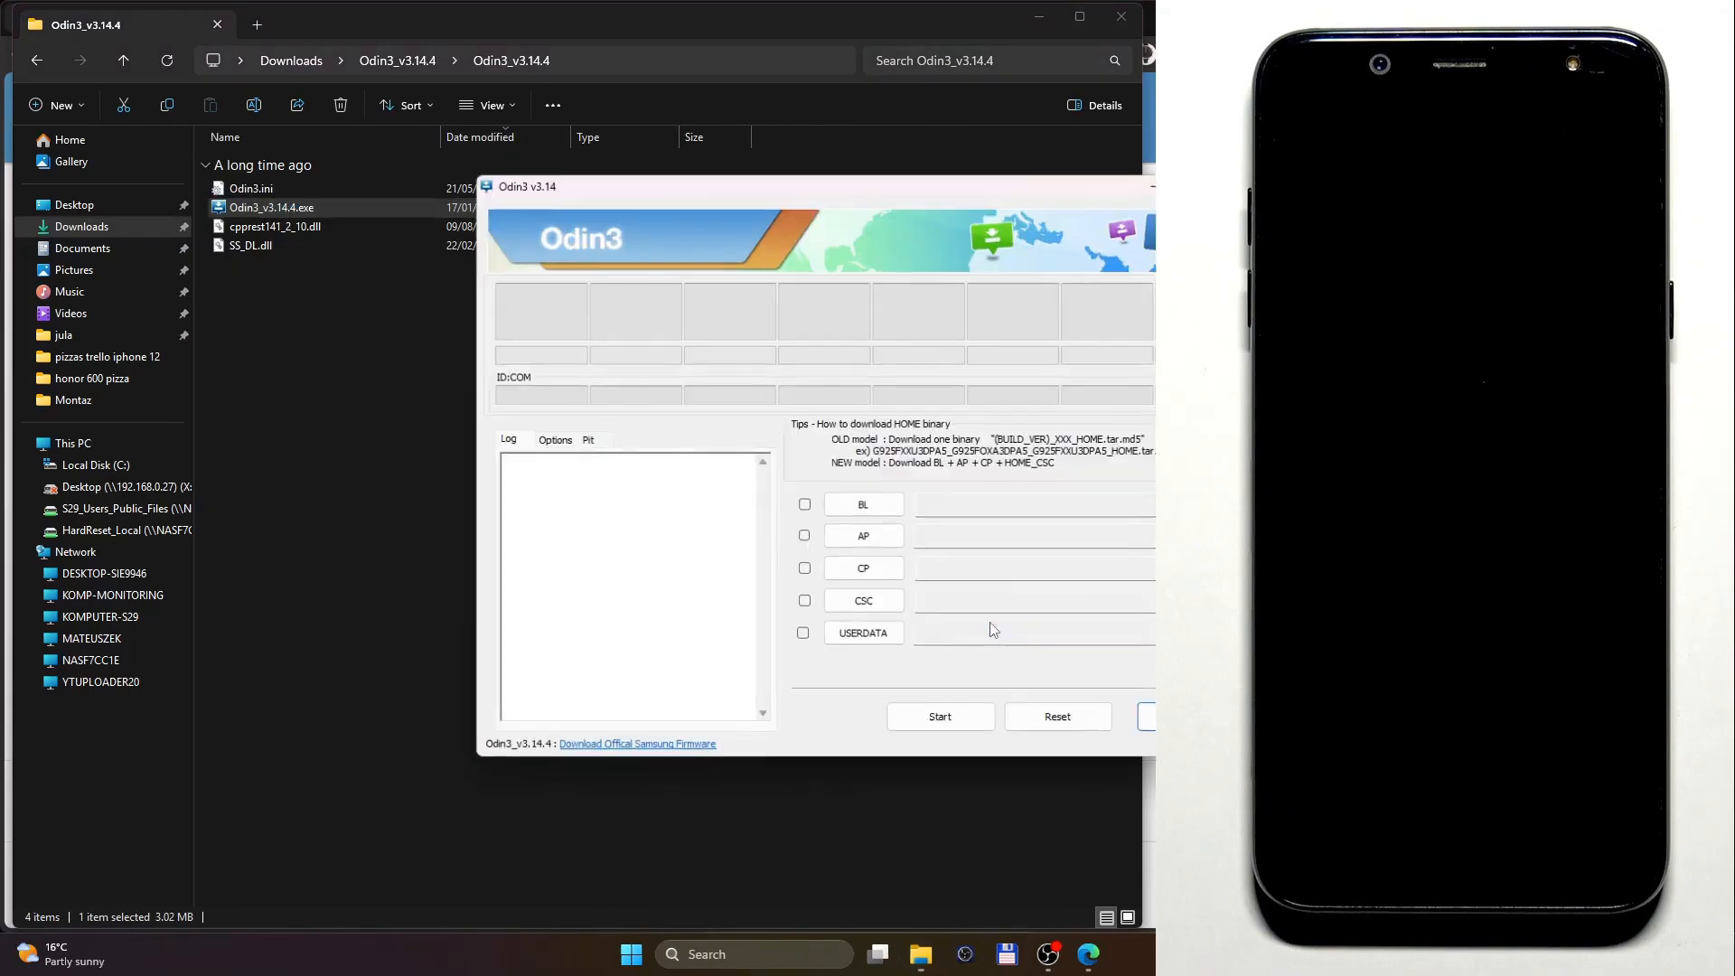
Load the BL_A600FNXXU9CVB1 file from the extracted SAMFW.COM_SM-A600FN_XEO_A600FNXXU9CVB1_fac folder in Downloads into Odin's BL slot.
{"action": "left_click_drag", "start_coordinate": [737, 201], "coordinate": [396, 207]}
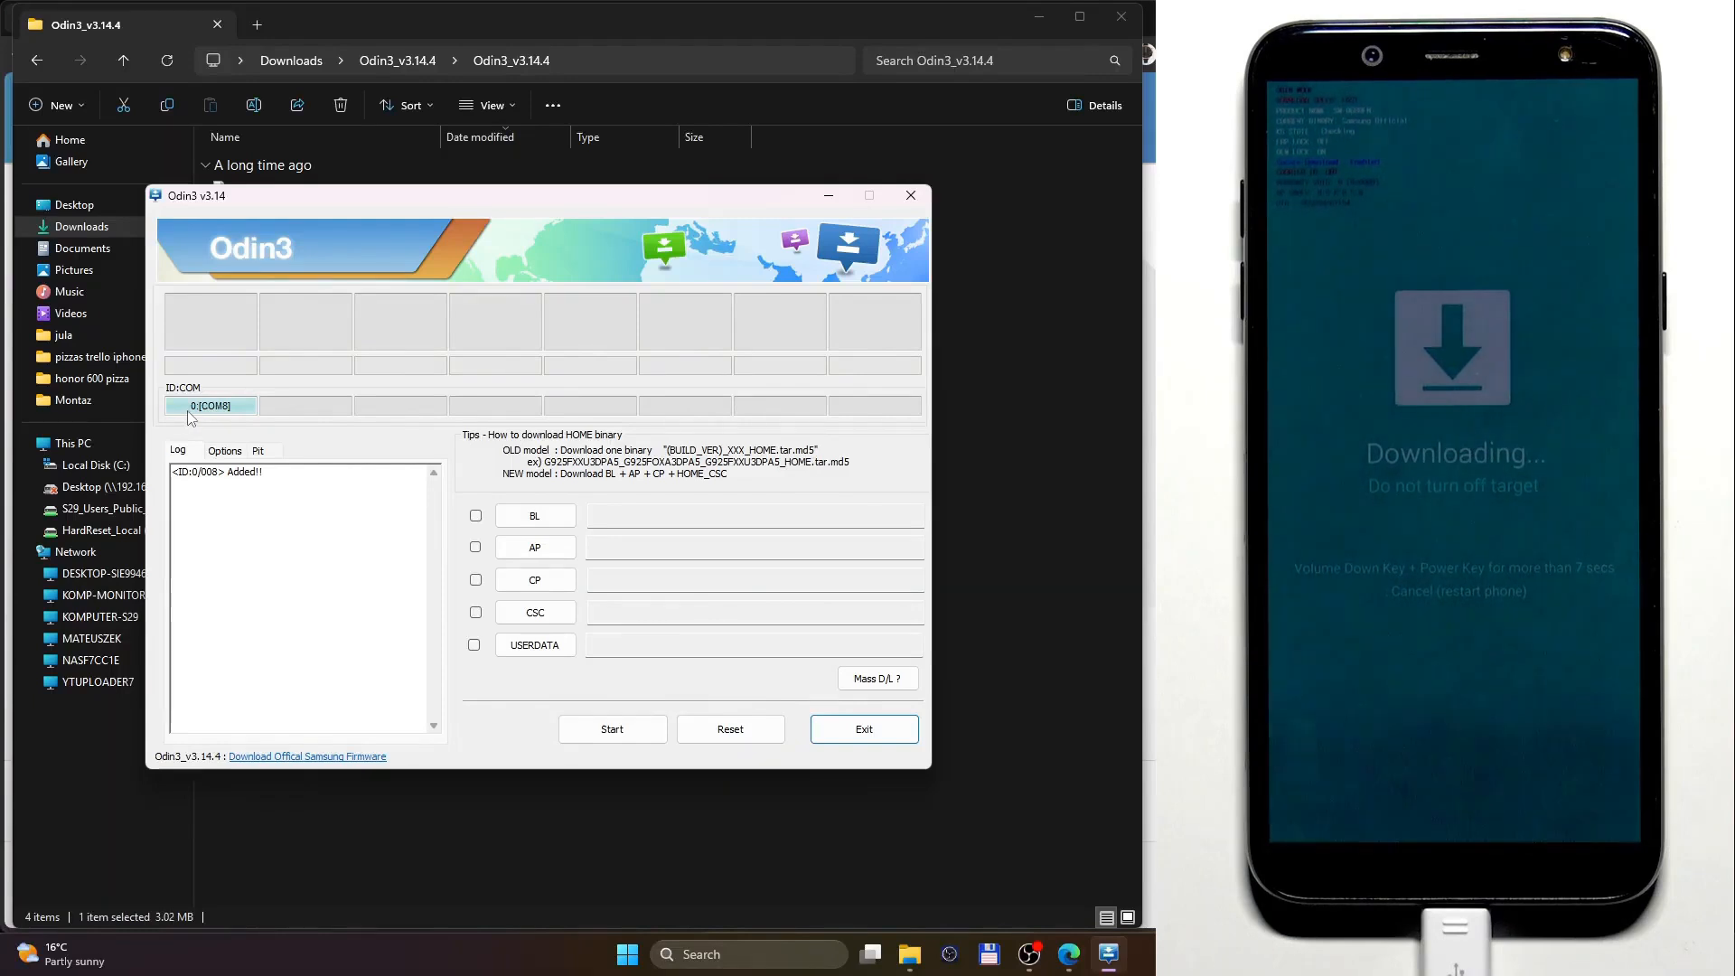
{"action": "left_click", "coordinate": [520, 515]}
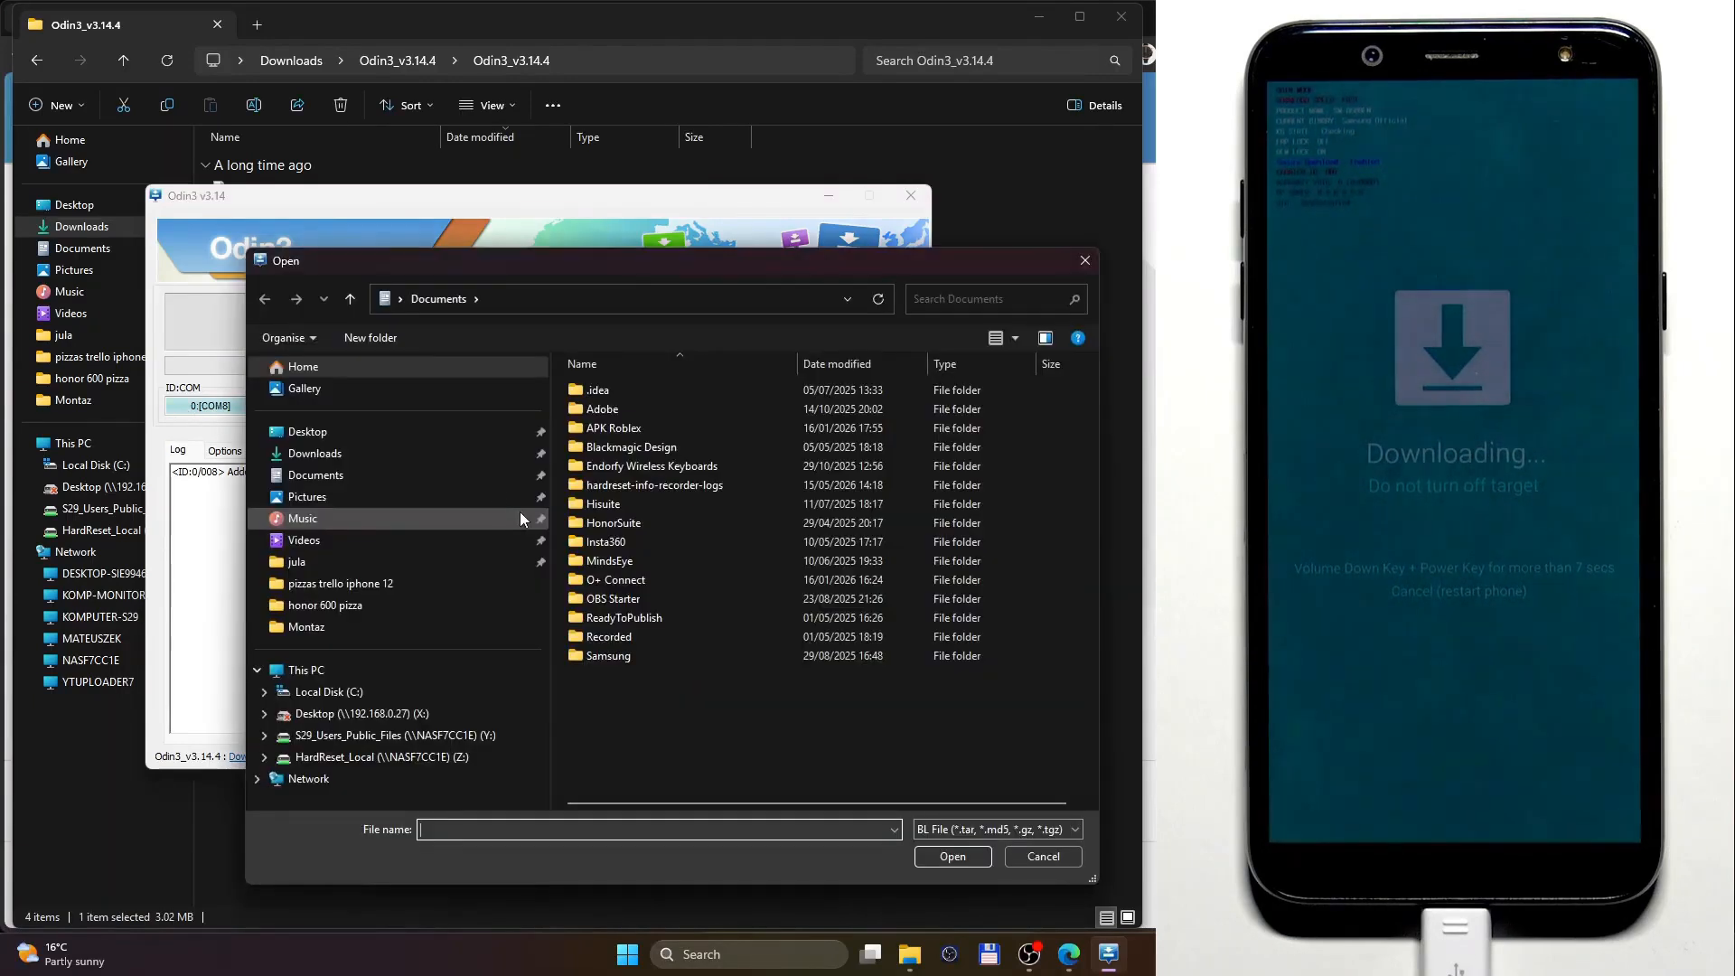
{"action": "left_click", "coordinate": [362, 455]}
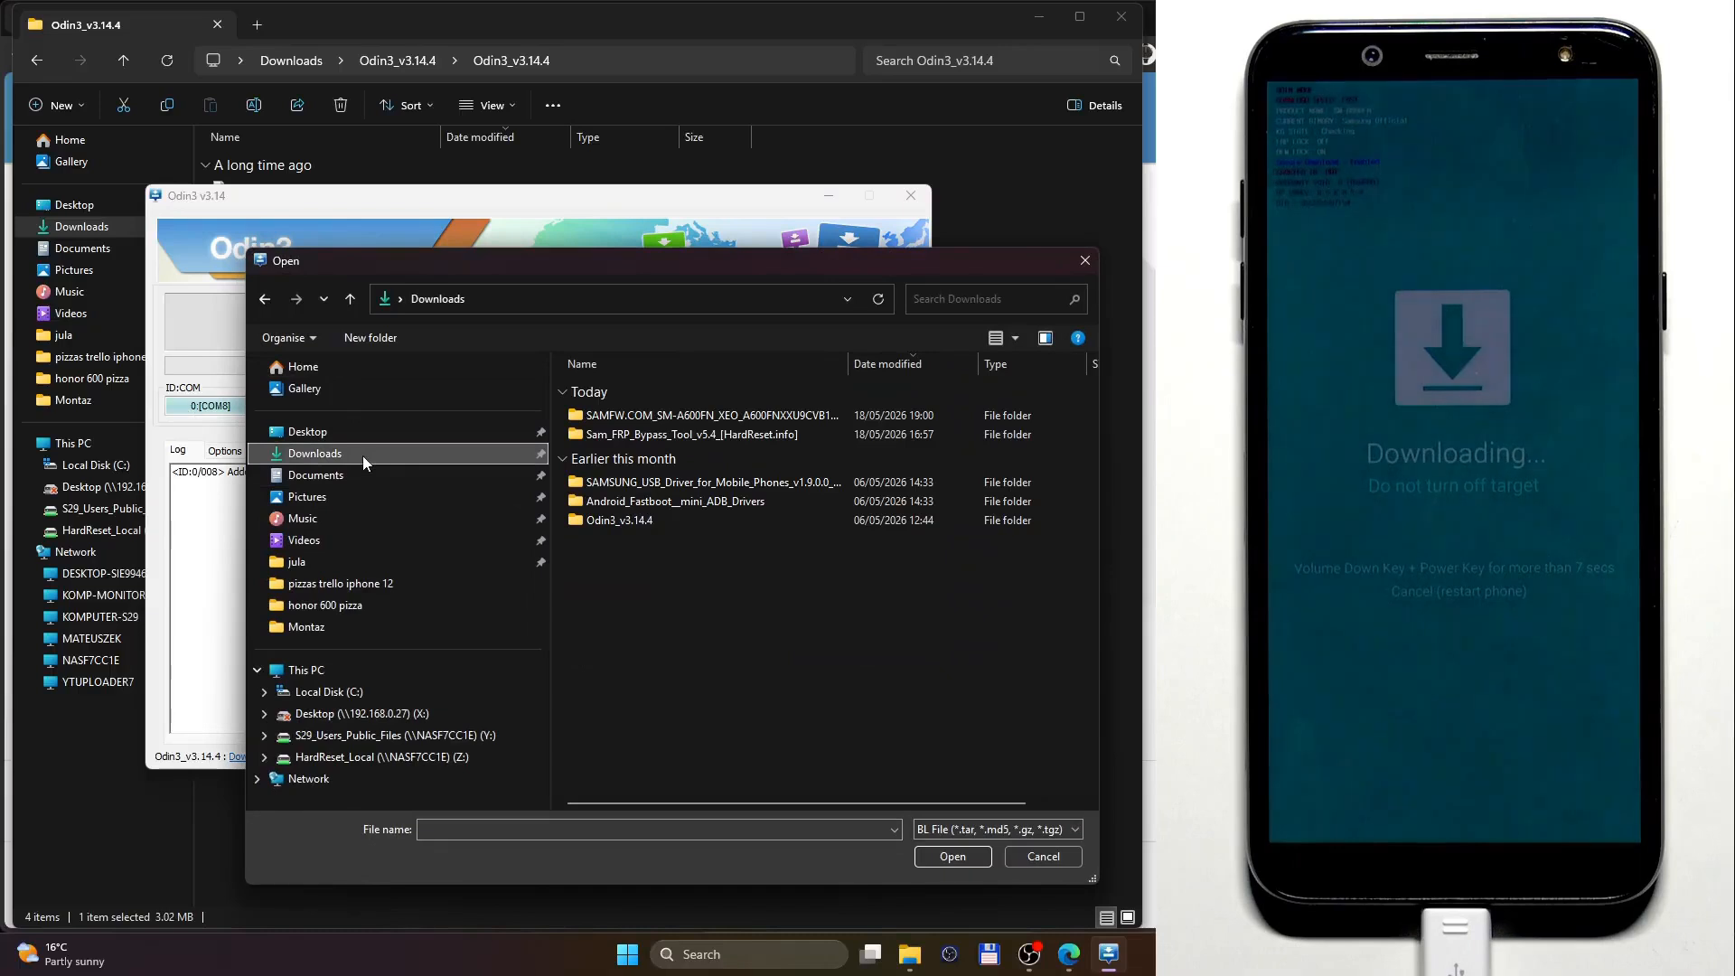
{"action": "double_click", "coordinate": [681, 416]}
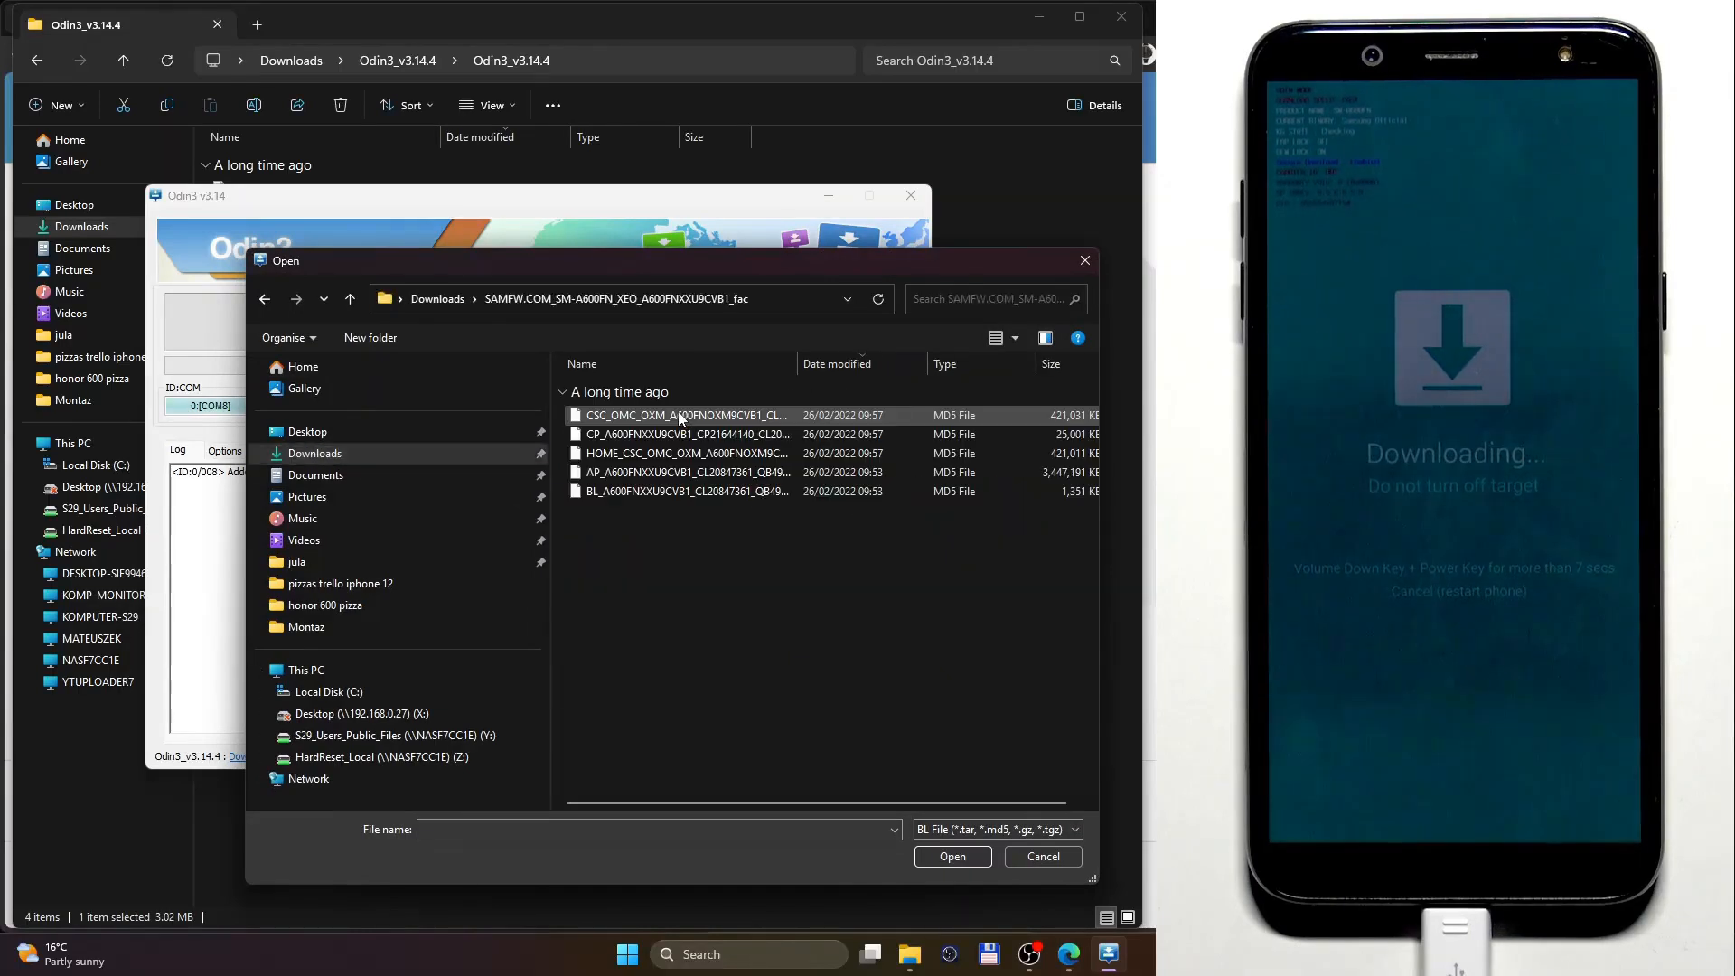
{"action": "left_click_drag", "start_coordinate": [658, 264], "coordinate": [522, 151]}
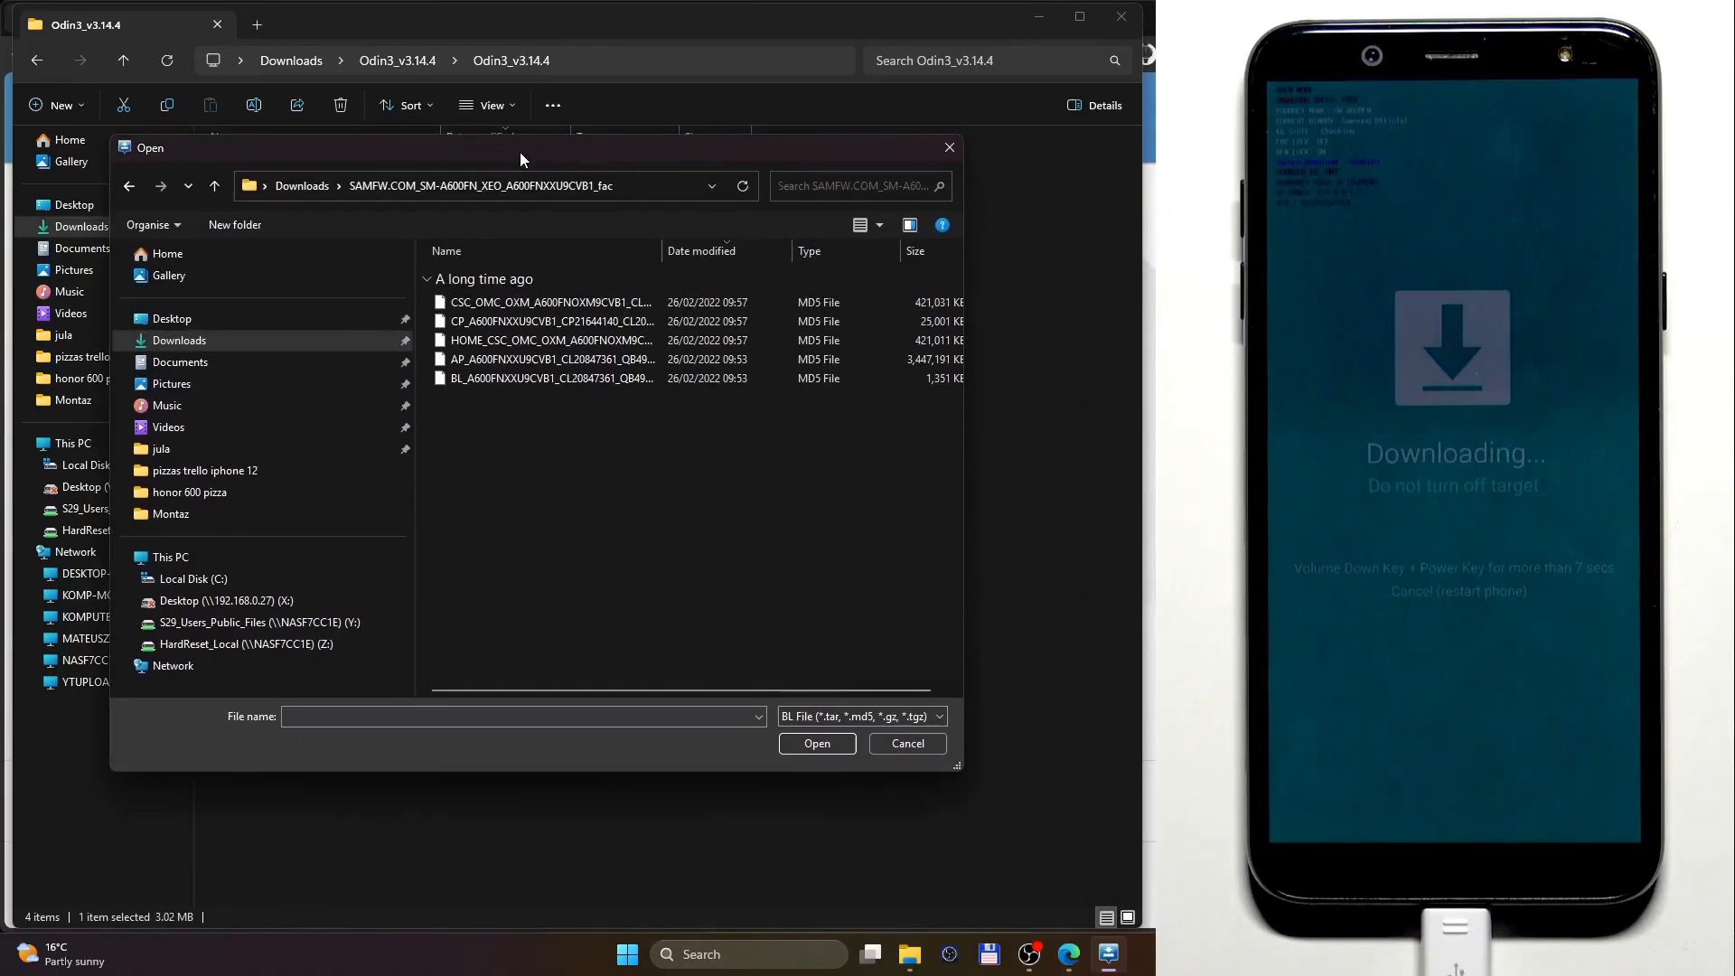
{"action": "double_click", "coordinate": [499, 377]}
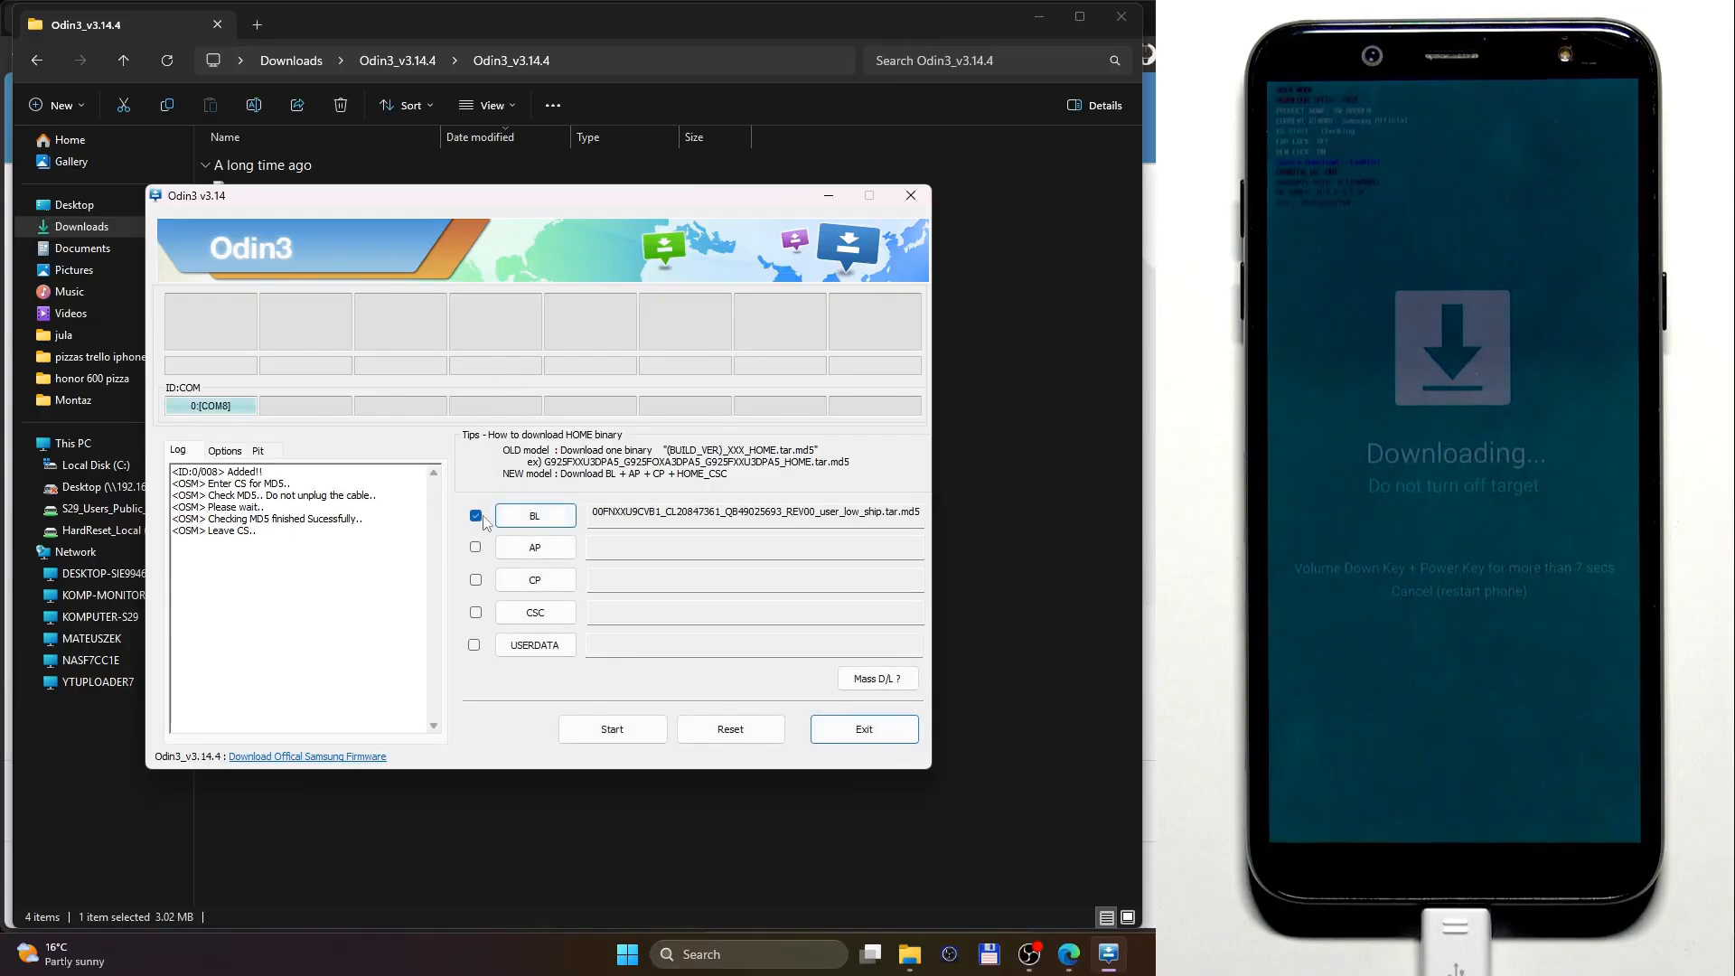
Fill the AP, CP and CSC slots with the matching A600FN firmware files, choosing CSC_OMC_OXM instead of HOME_CSC for the CSC slot.
{"action": "left_click", "coordinate": [550, 555]}
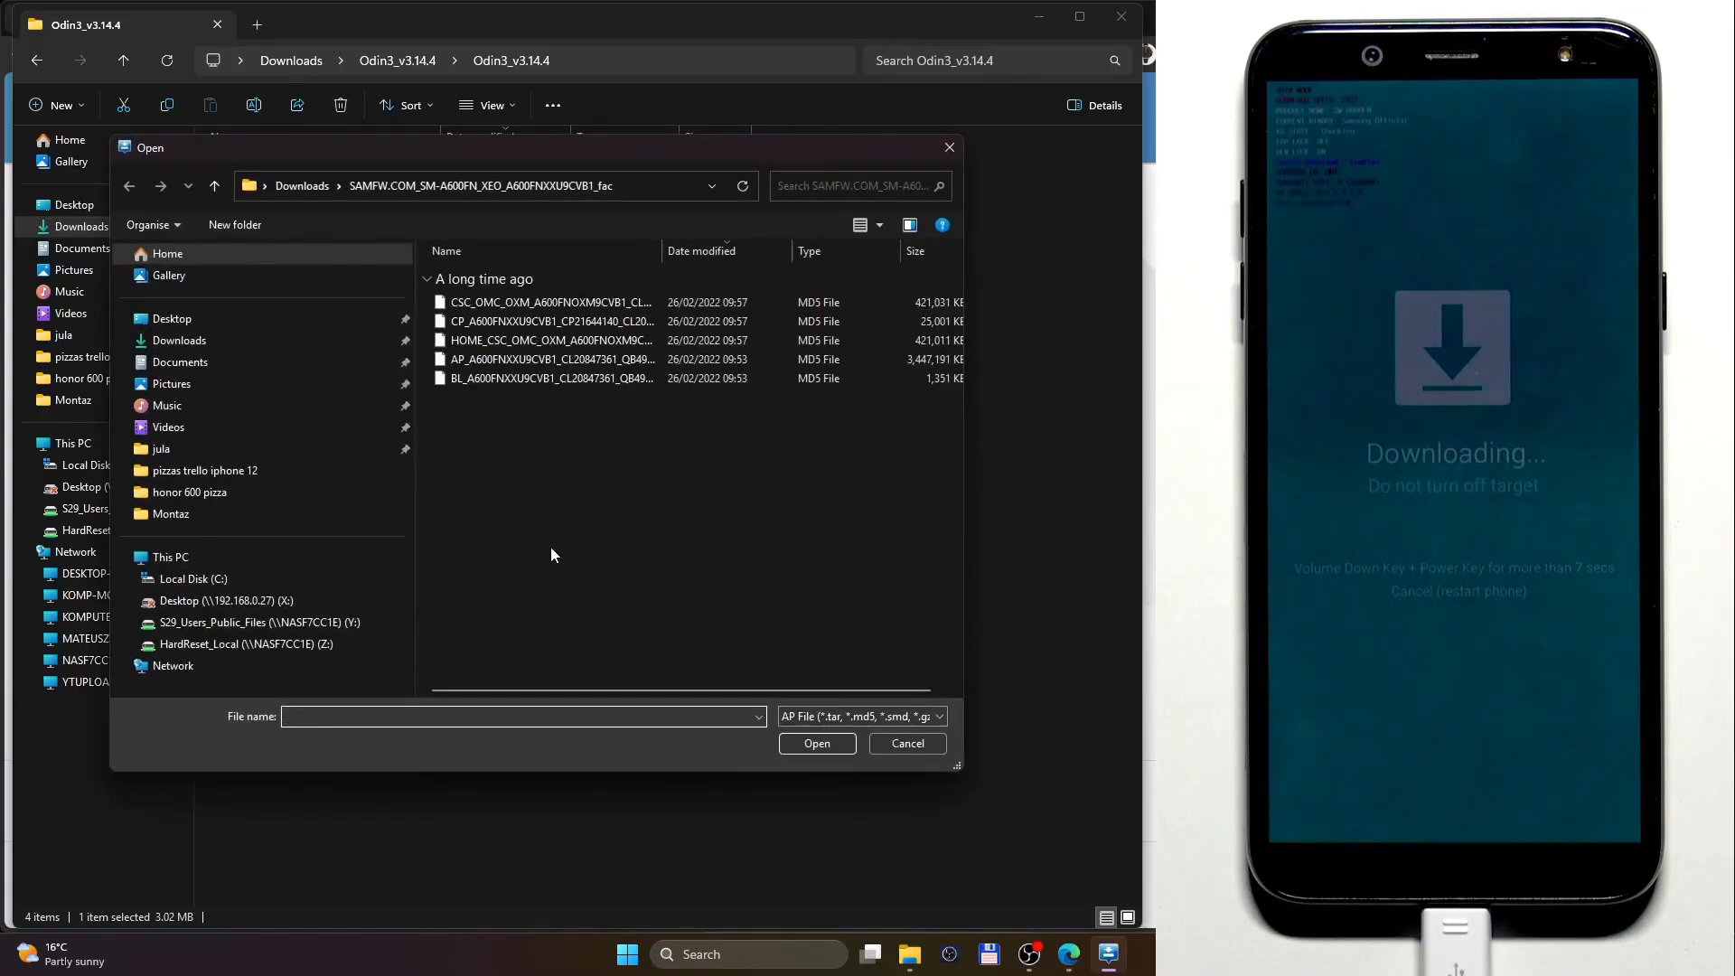
{"action": "double_click", "coordinate": [566, 361]}
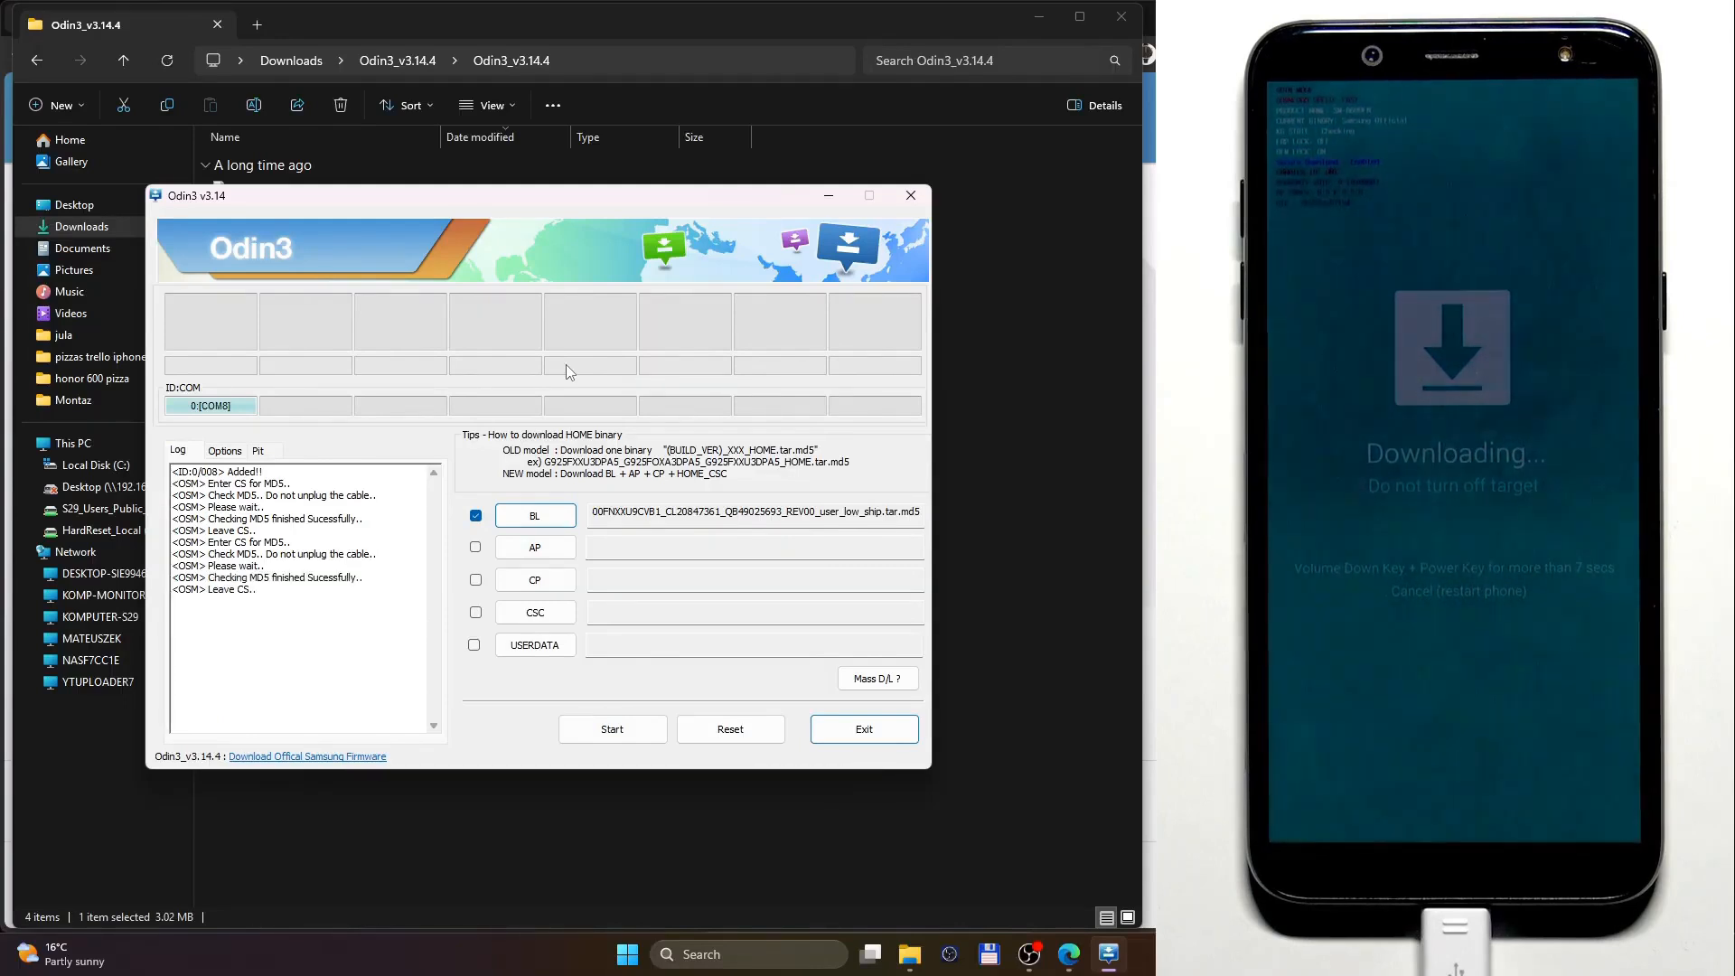
{"action": "left_click", "coordinate": [516, 589]}
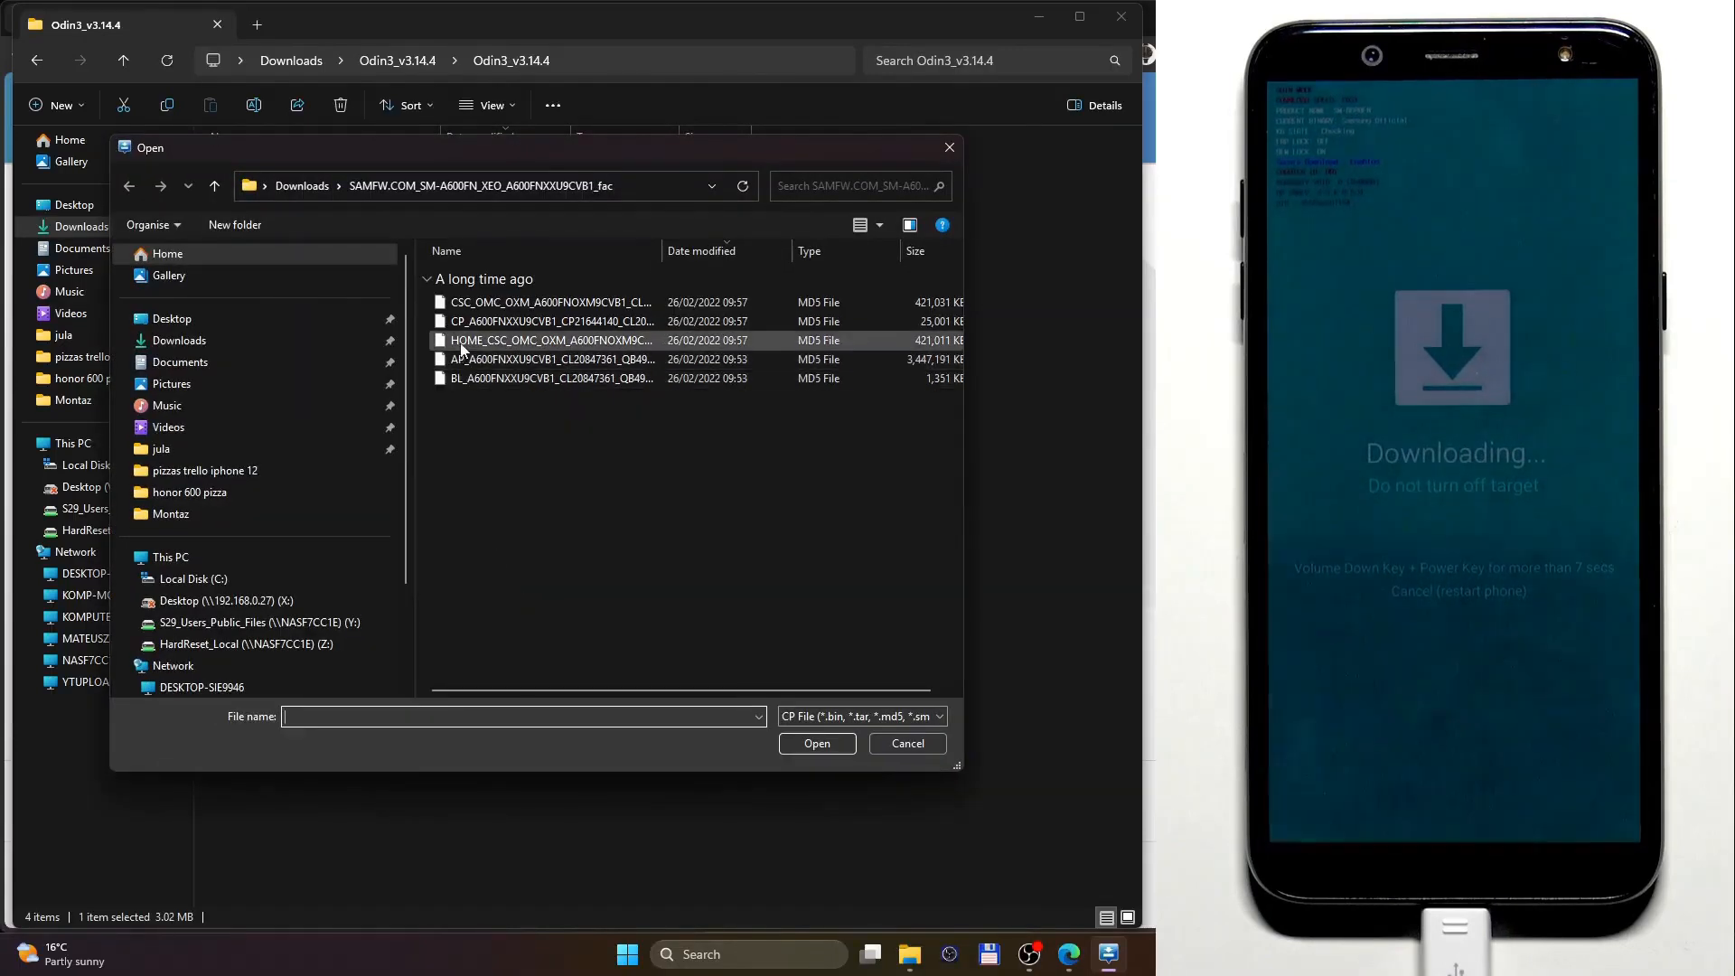
{"action": "double_click", "coordinate": [470, 320]}
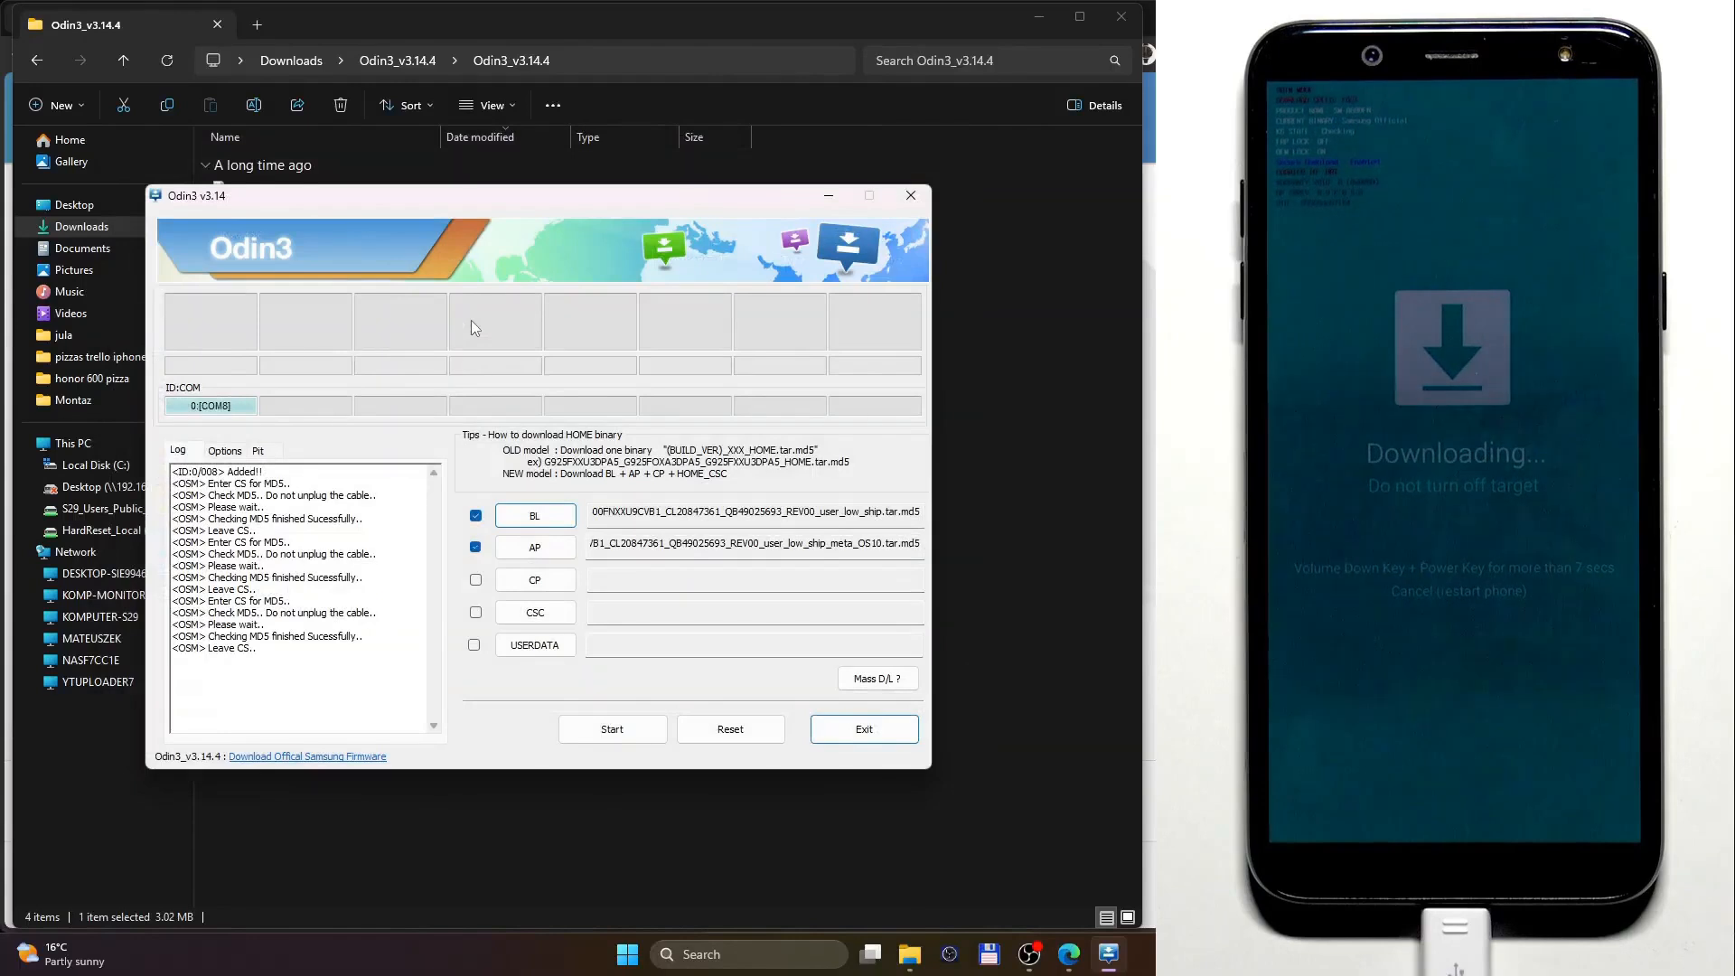
{"action": "left_click", "coordinate": [554, 617]}
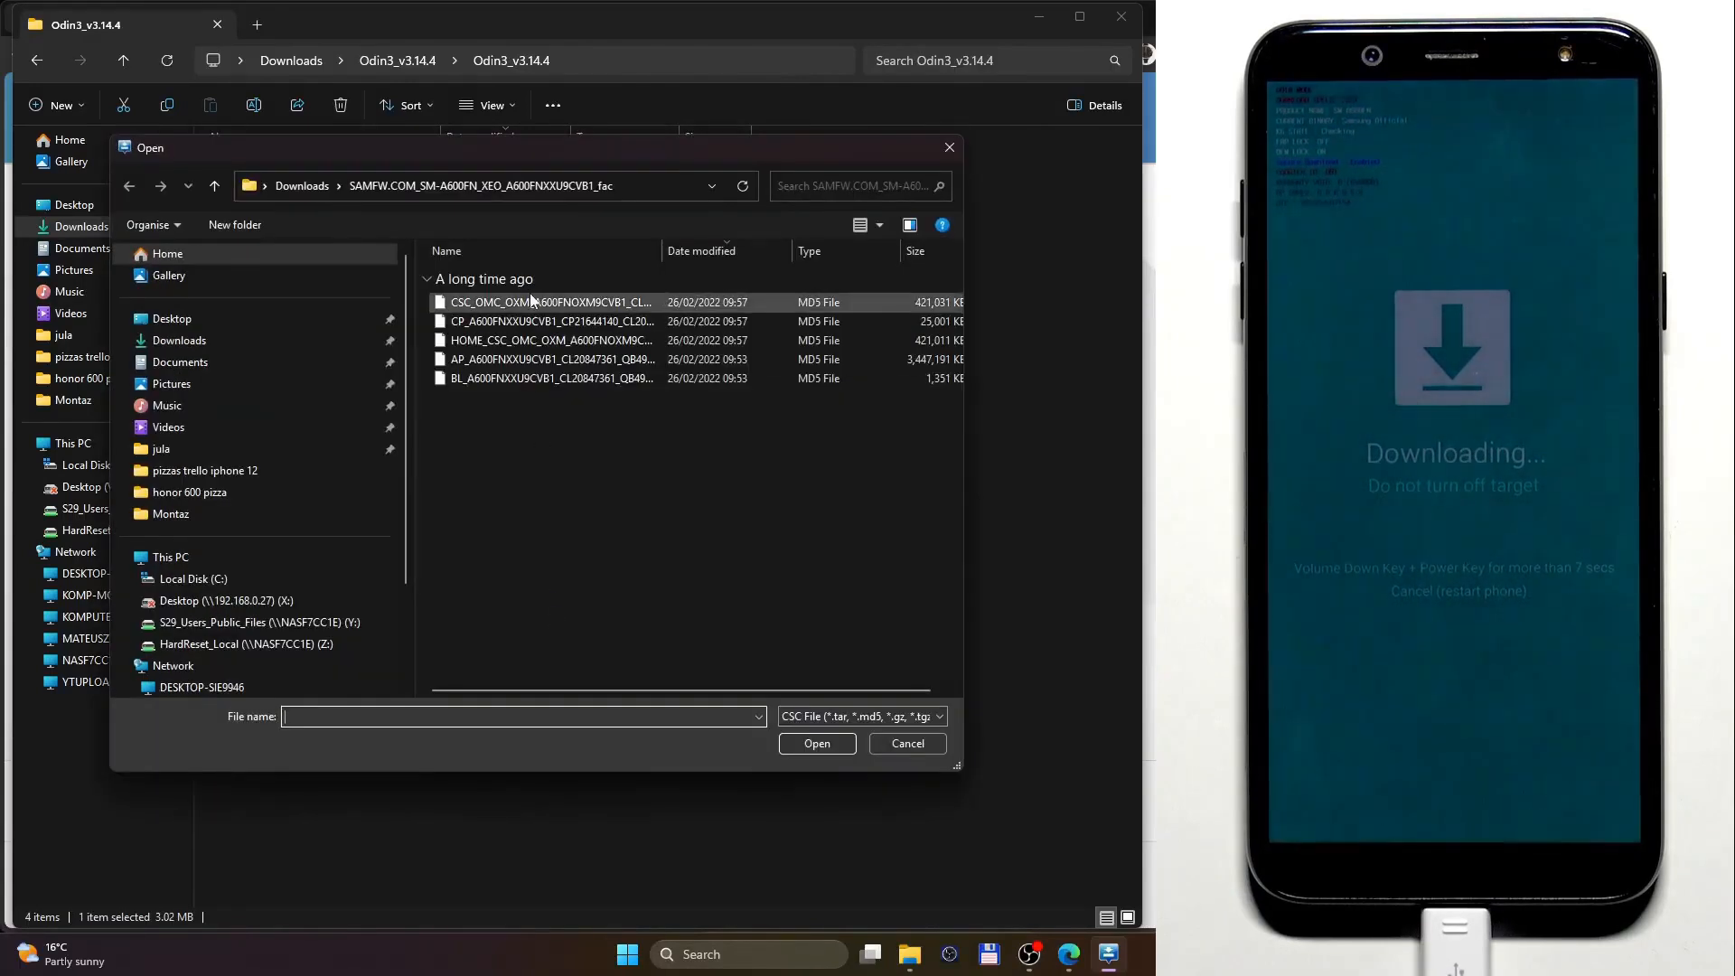
{"action": "double_click", "coordinate": [486, 308]}
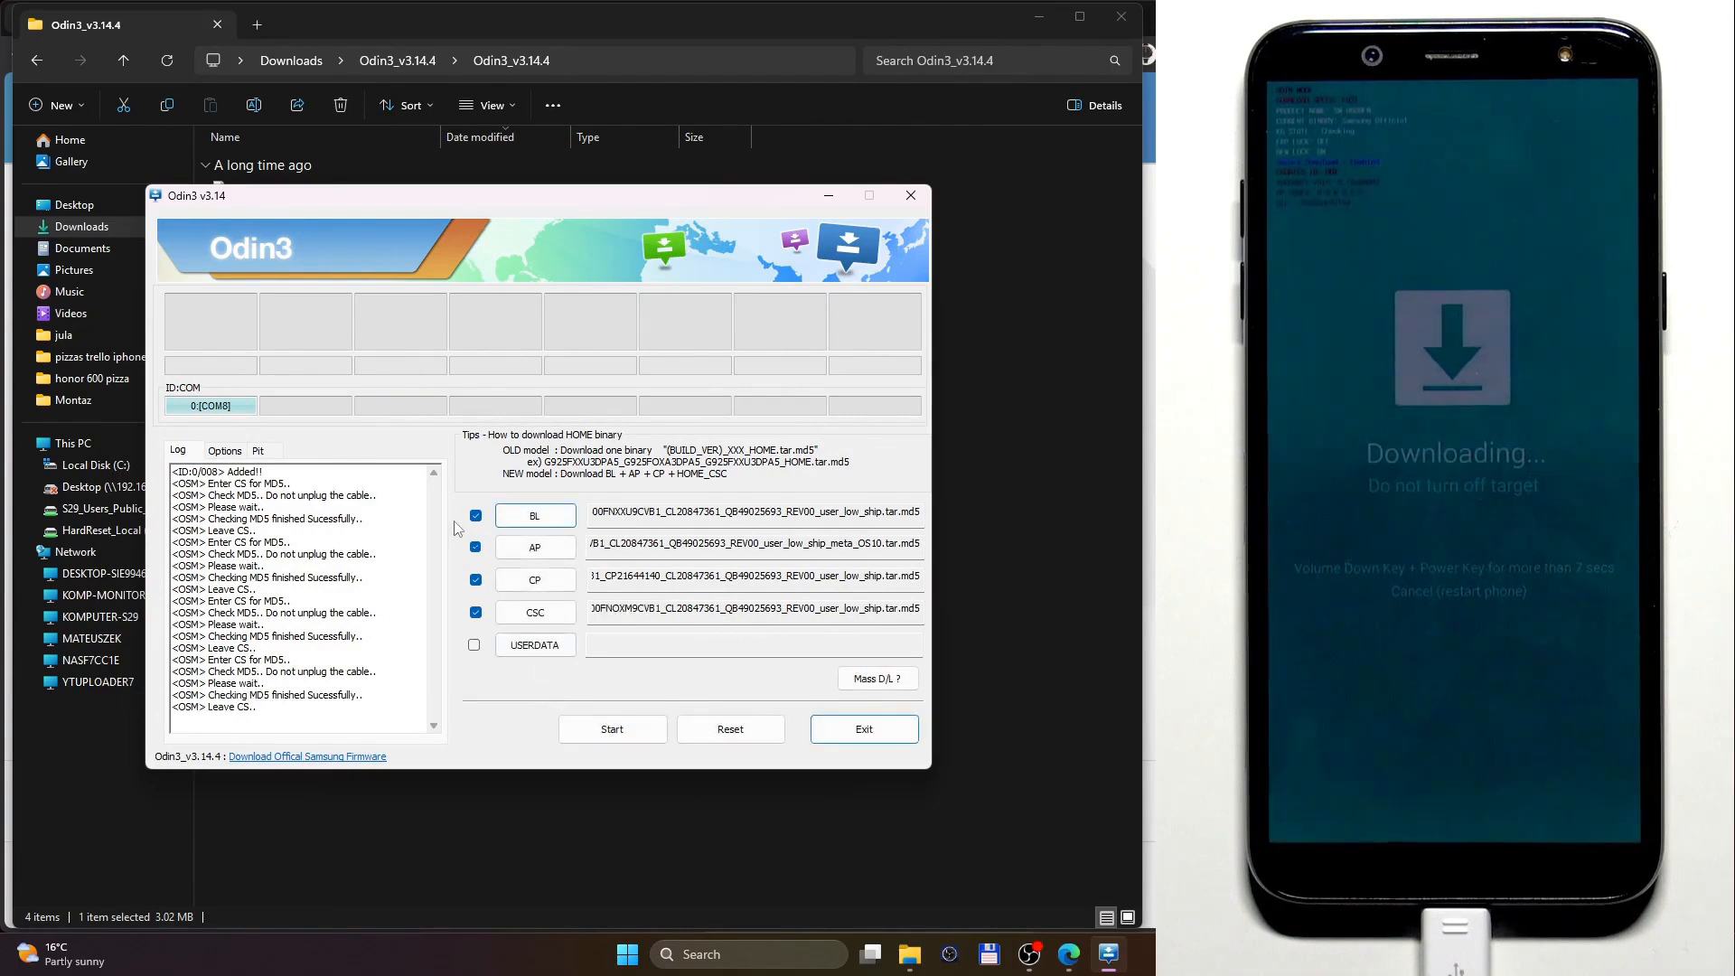
Flash the loaded firmware to the connected phone, and close Odin and the File Explorer window once flashing has finished.
{"action": "left_click", "coordinate": [598, 737]}
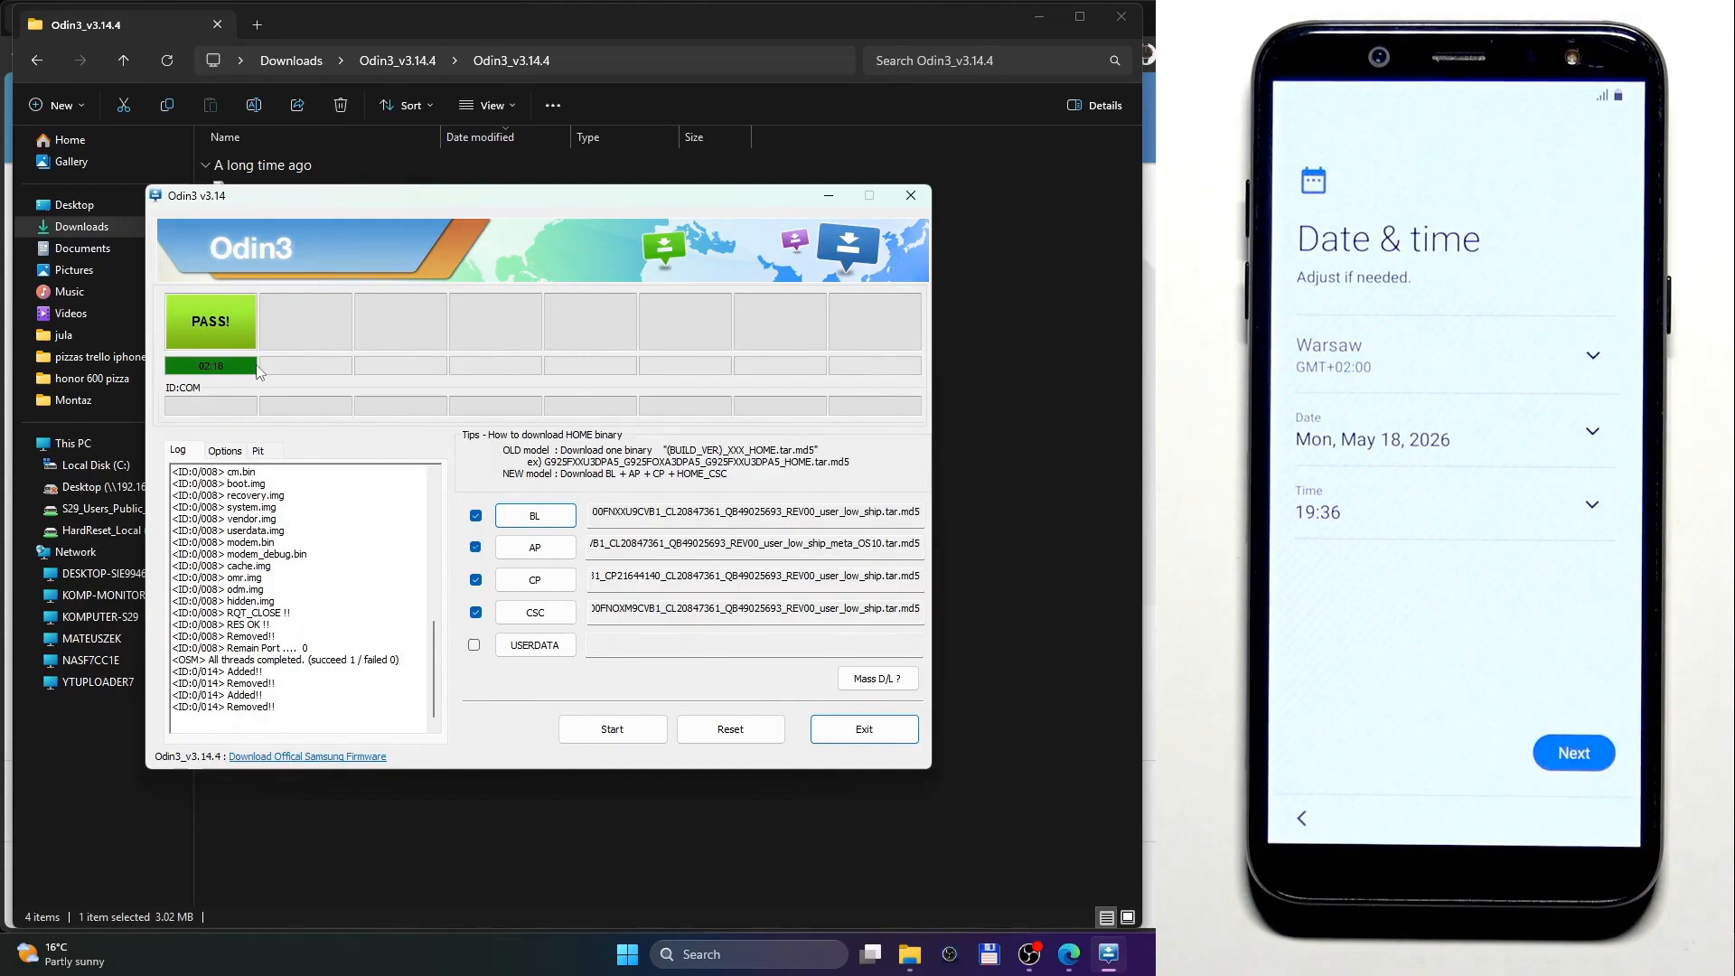
{"action": "left_click", "coordinate": [911, 195]}
{"action": "left_click", "coordinate": [1122, 17]}
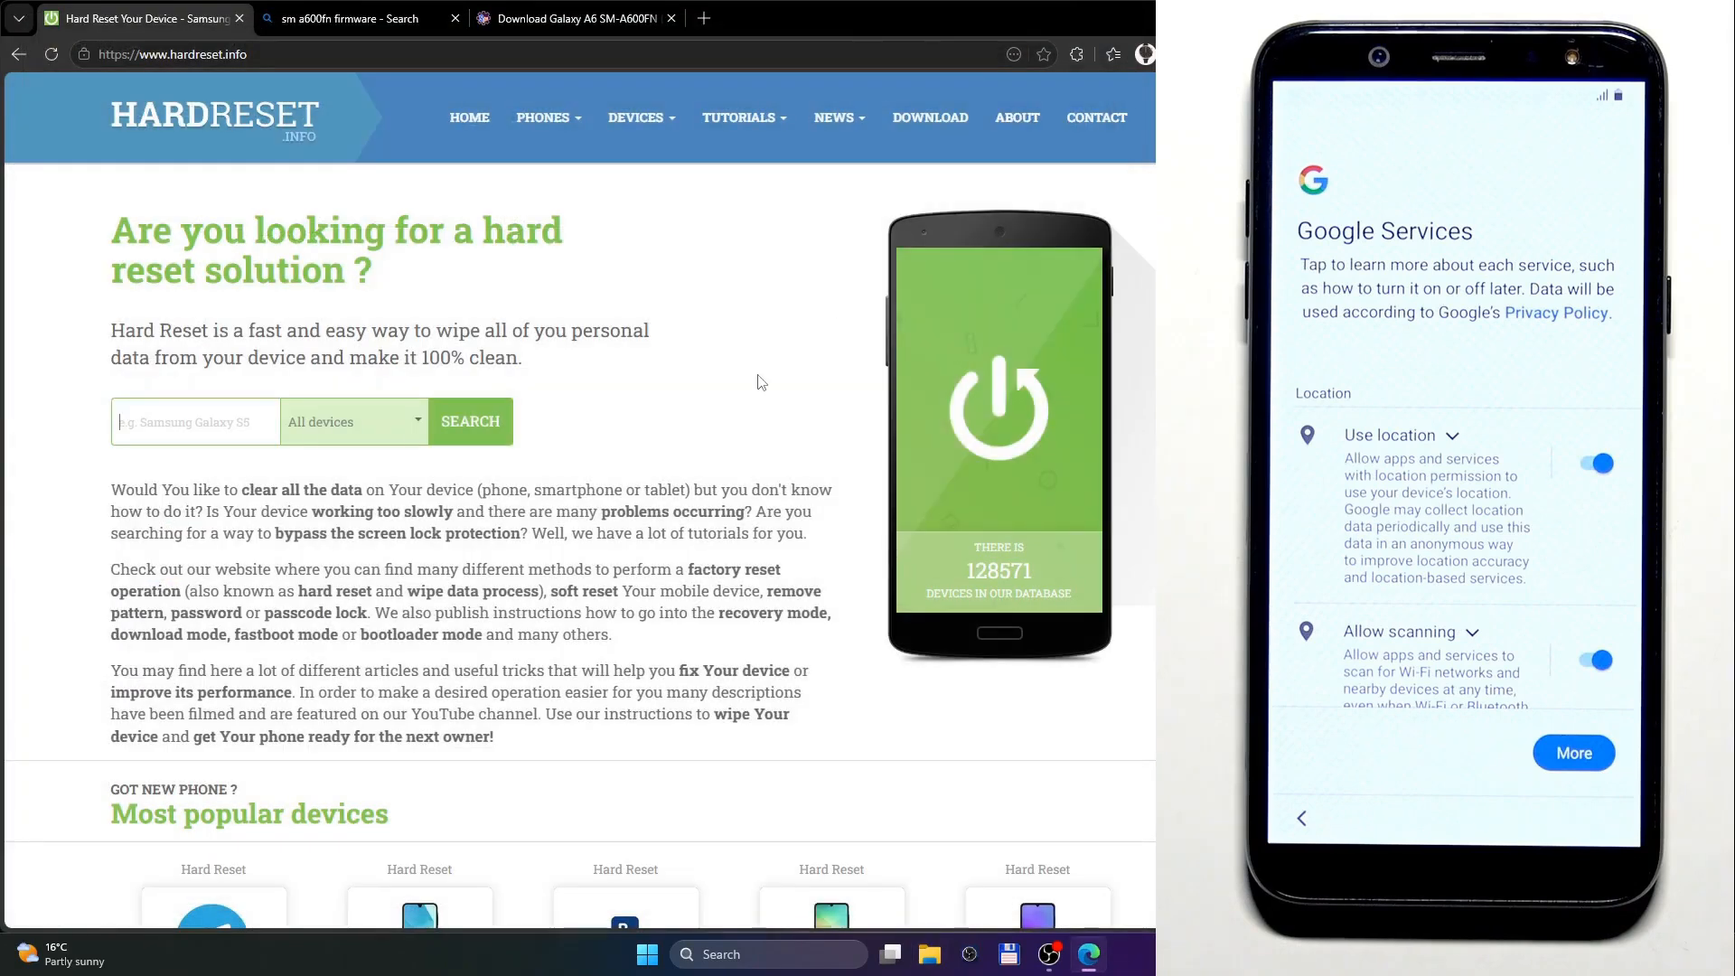